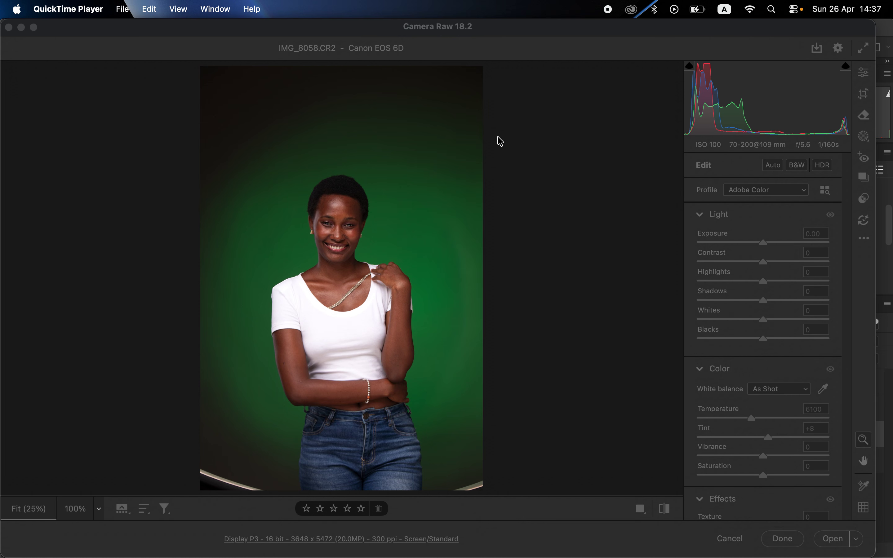
In the Light adjustments, set Highlights to -45, Whites to -21 and Shadows to +37
left_click(419, 34)
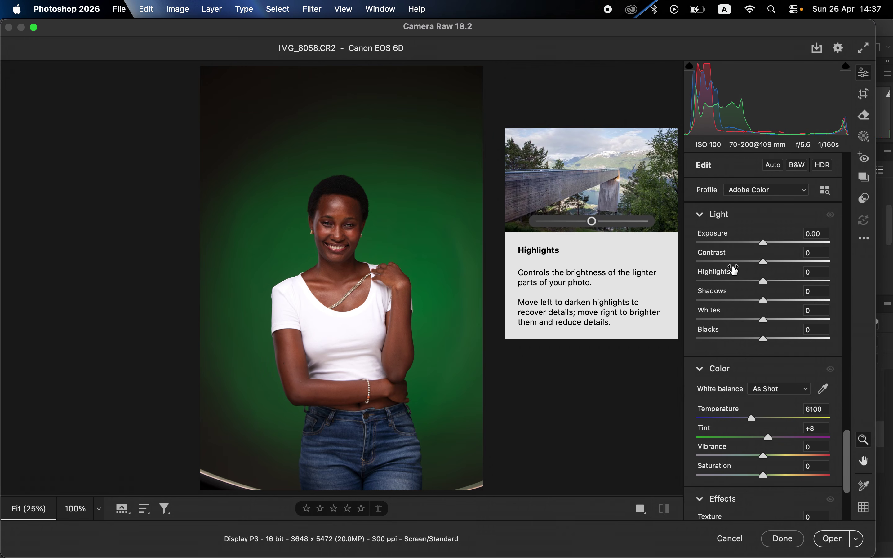
left_click(741, 282)
left_click_drag(742, 285, 733, 282)
left_click_drag(742, 318, 751, 321)
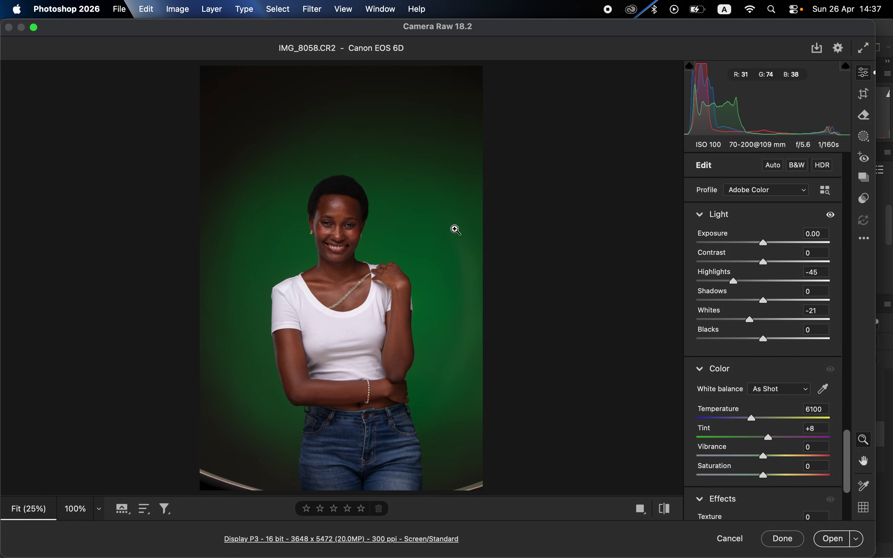
left_click_drag(762, 300, 788, 302)
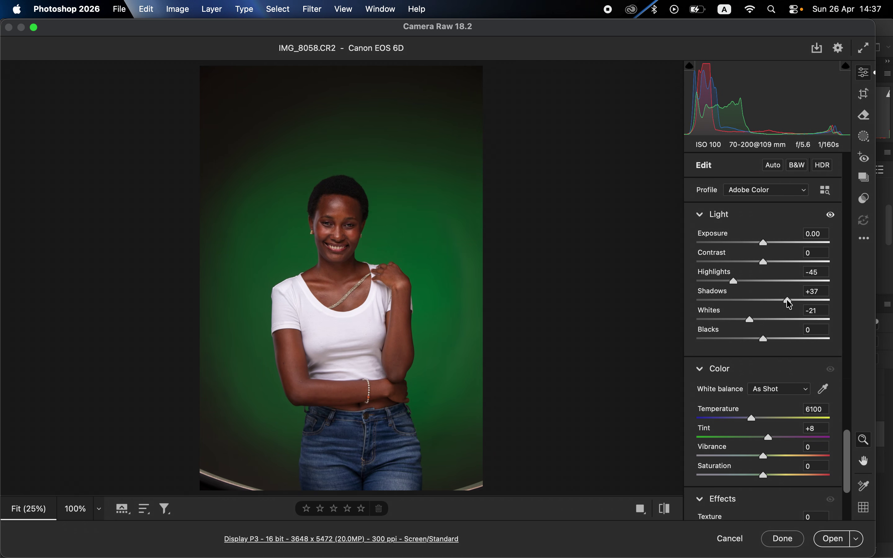
Set the photo's Contrast to +8, Blacks to -4 and Exposure to +0.30
left_click_drag(767, 261, 770, 265)
left_click_drag(764, 339, 762, 342)
left_click_drag(766, 245, 772, 245)
Compare the light adjustments with the photo's default settings, ending on the edited version
left_click(665, 510)
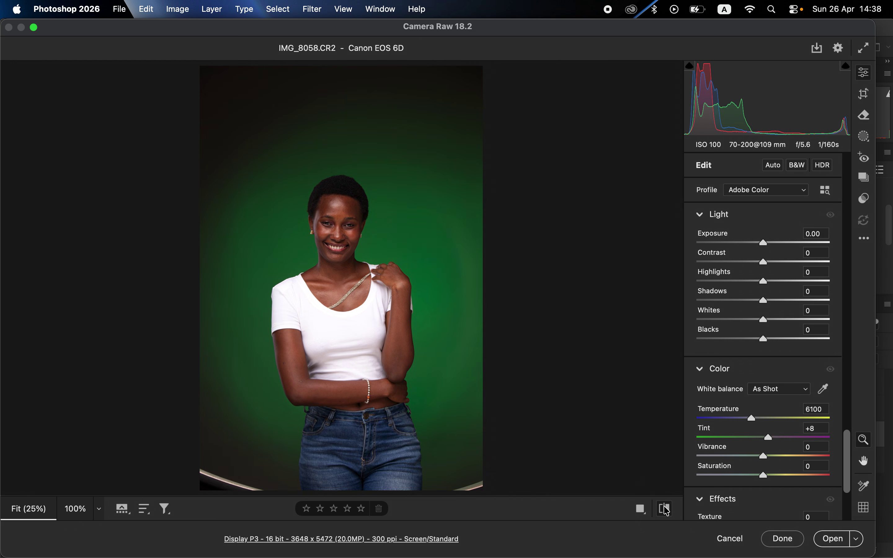
left_click(665, 510)
left_click(666, 510)
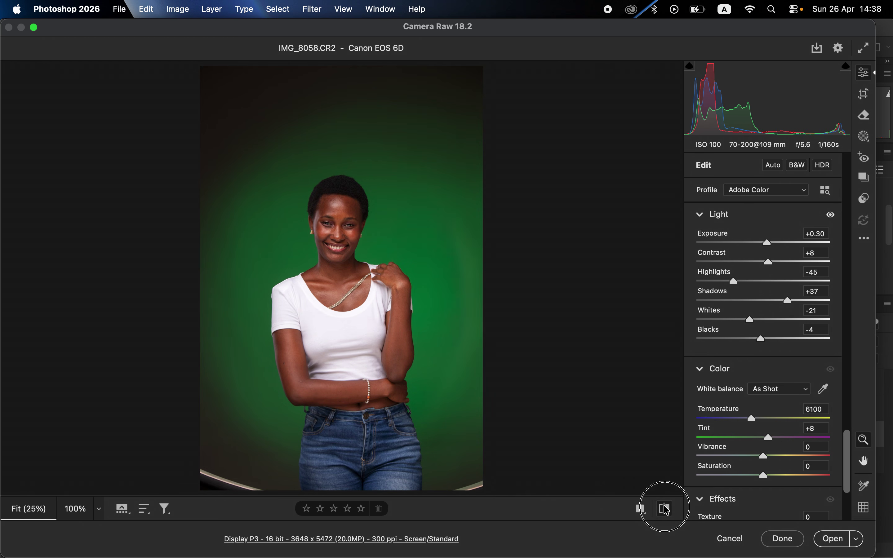
left_click(665, 510)
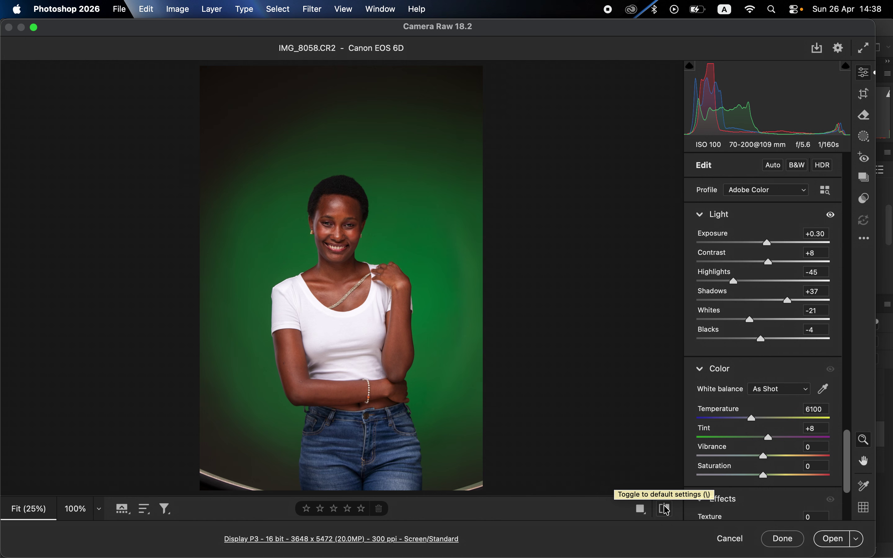
Slightly raise the photo's Vibrance in the Color adjustments
left_click(769, 459)
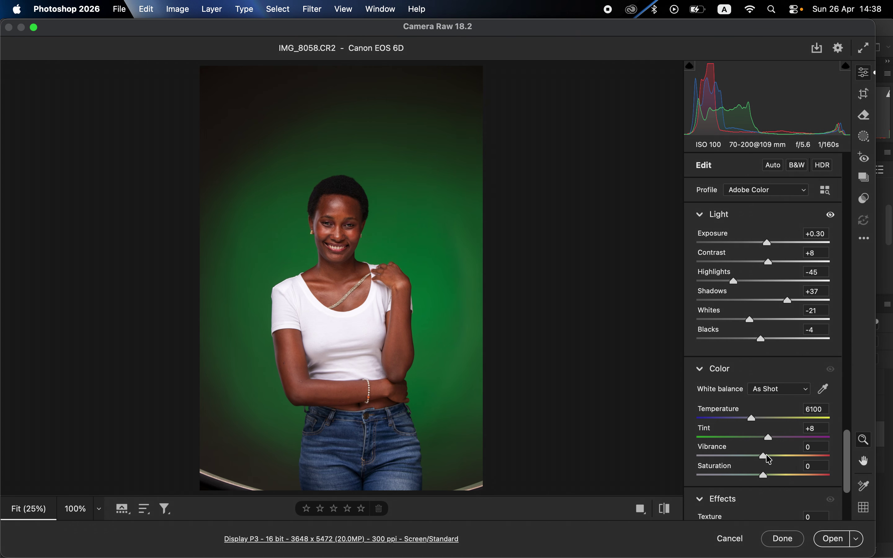
left_click_drag(769, 460, 771, 459)
Examine the Color Mixer's HSL hue, saturation and luminance controls and its Point Color controls
scroll(772, 424, "down", 15)
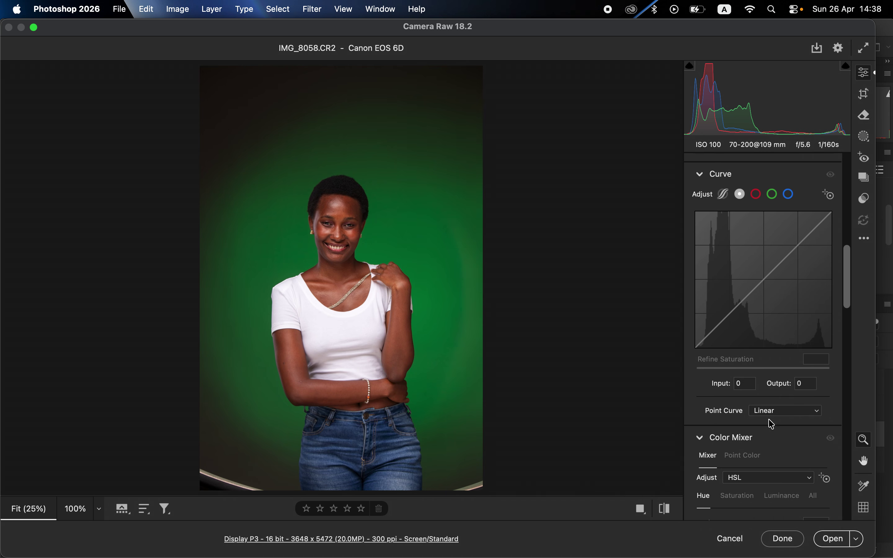
scroll(772, 423, "down", 5)
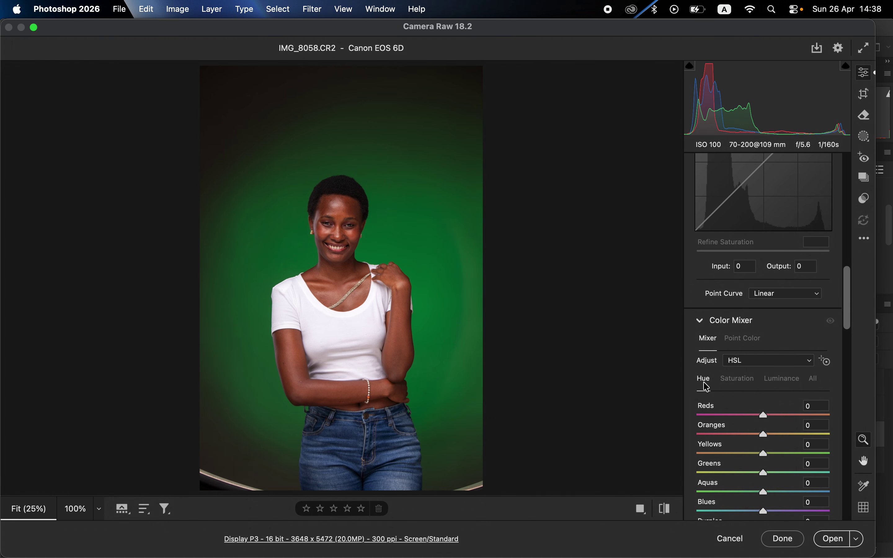
left_click(740, 340)
left_click(709, 339)
scroll(793, 424, "down", 3)
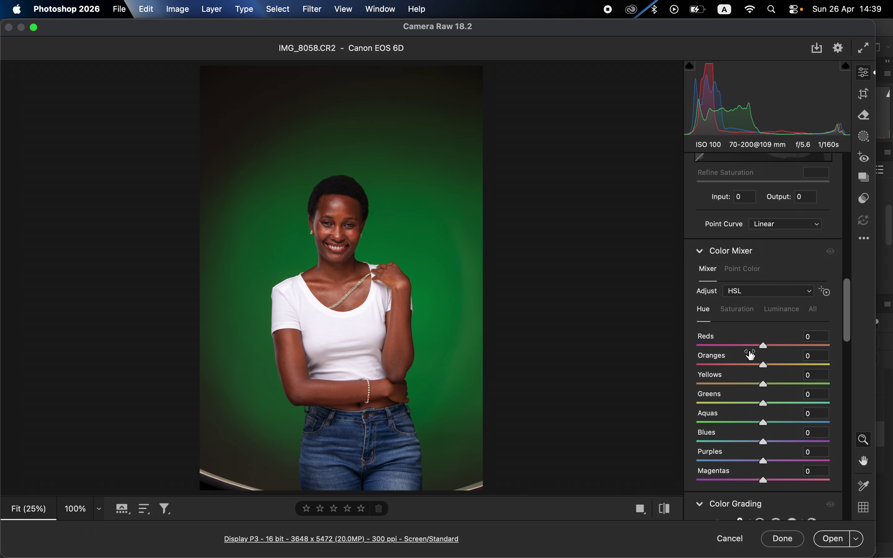
left_click(738, 313)
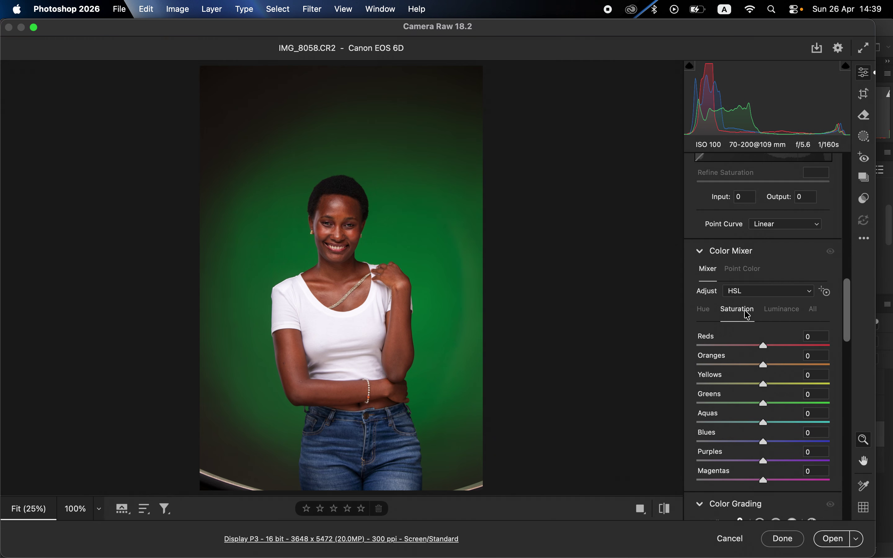
left_click(789, 314)
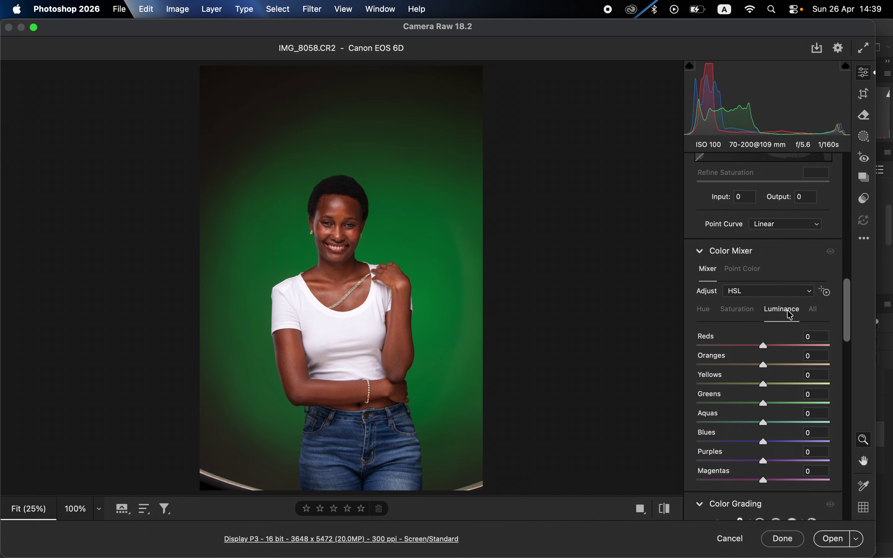
left_click(745, 272)
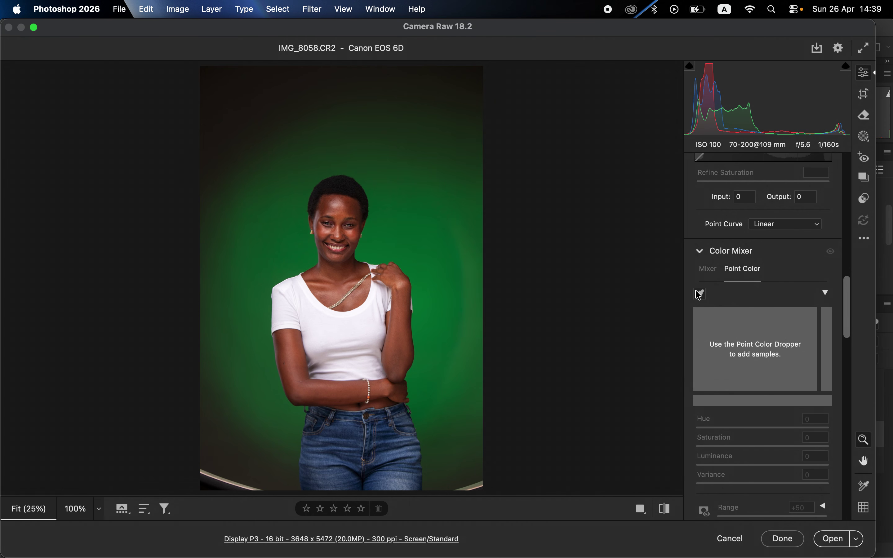
left_click(708, 269)
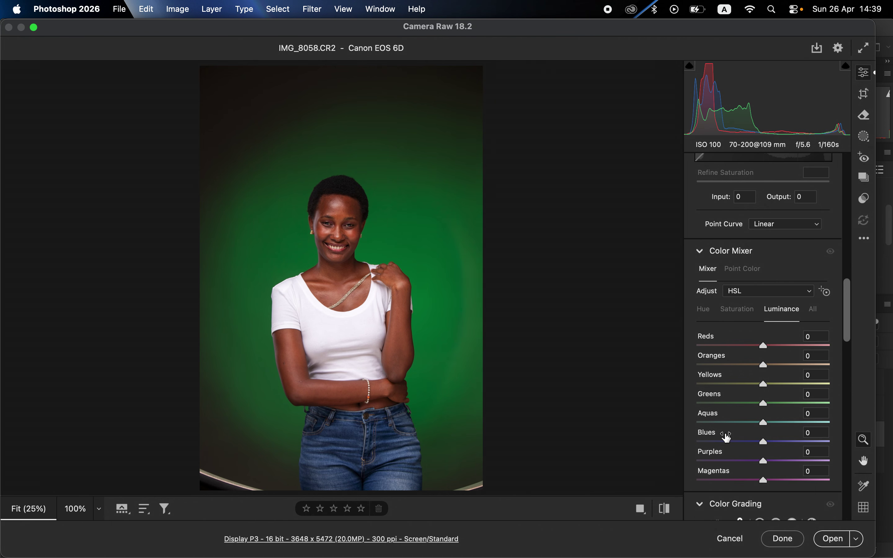
left_click(742, 275)
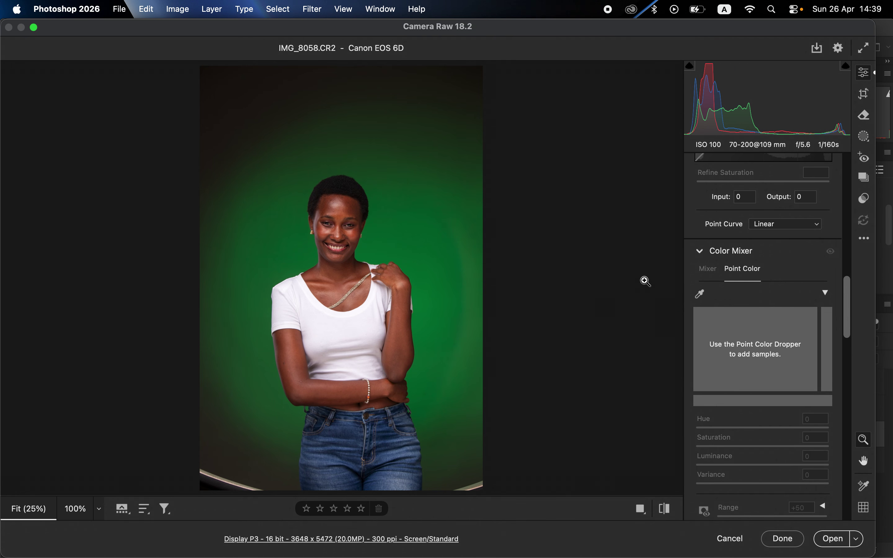
left_click(705, 273)
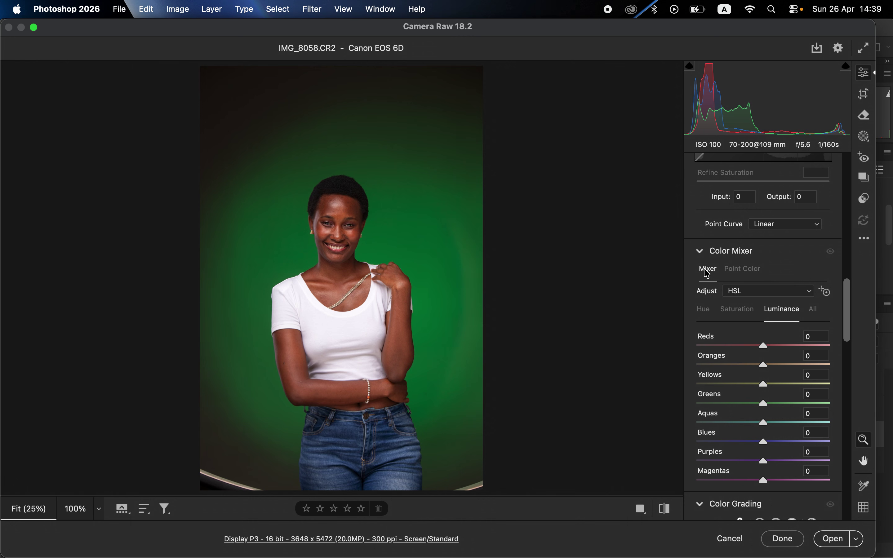
Sample the green backdrop beside the woman's head as a Point Color and set its Hue to +26
left_click(748, 271)
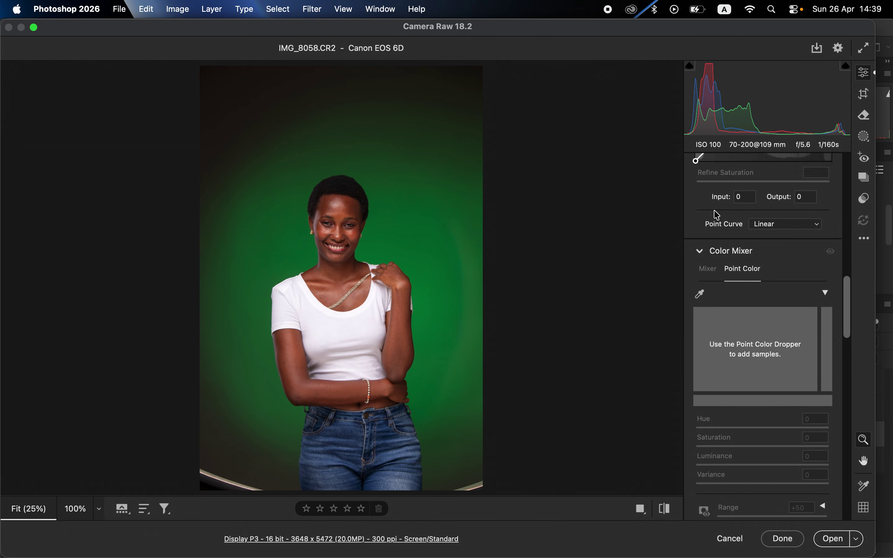
left_click(700, 294)
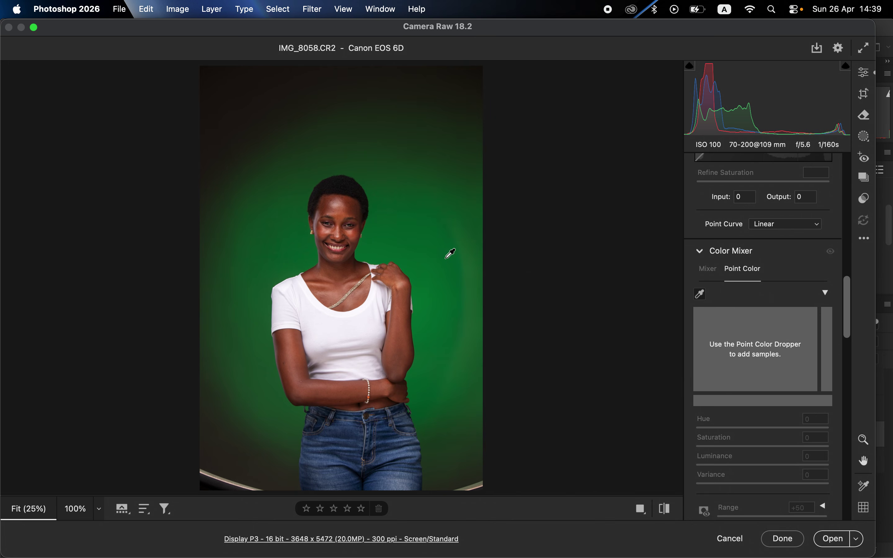
left_click(392, 240)
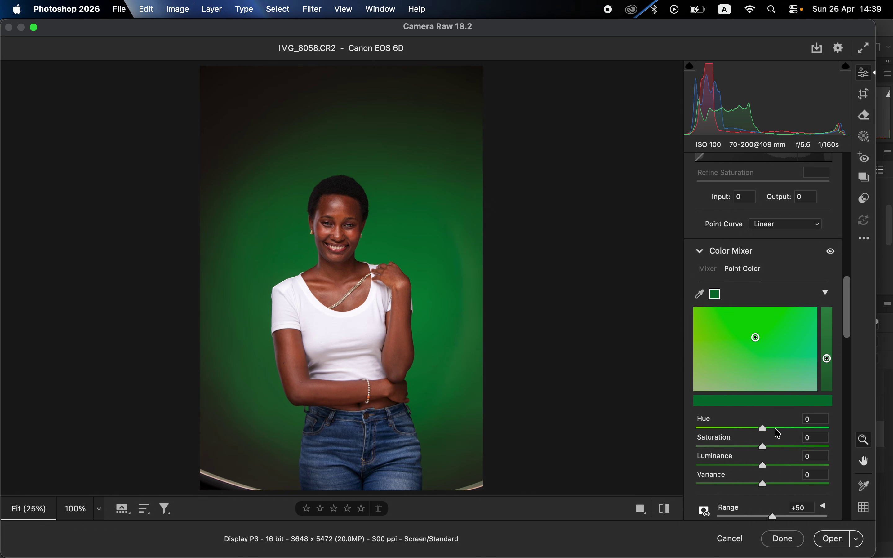
mouse_move(775, 429)
left_mouse_down()
mouse_move(801, 430)
mouse_move(779, 426)
left_mouse_up()
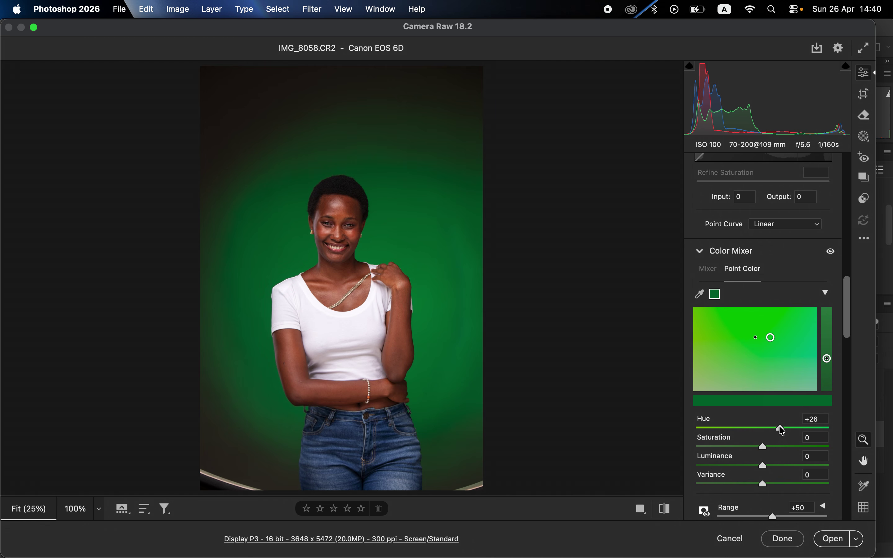
Sample the blue jeans as a second Point Color and set its Hue to -38, Saturation to +3 and Luminance to +5
left_click(700, 296)
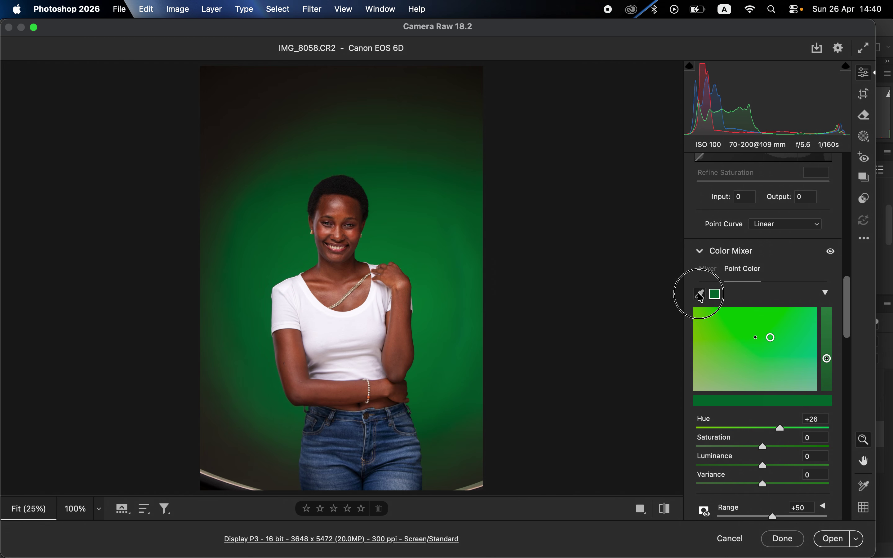
left_click(382, 446)
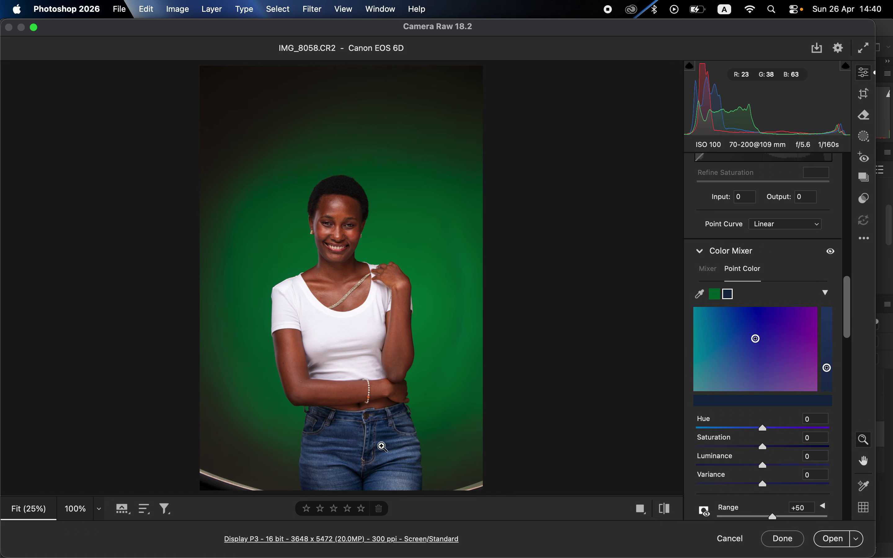
left_click(744, 428)
left_click_drag(745, 429, 768, 470)
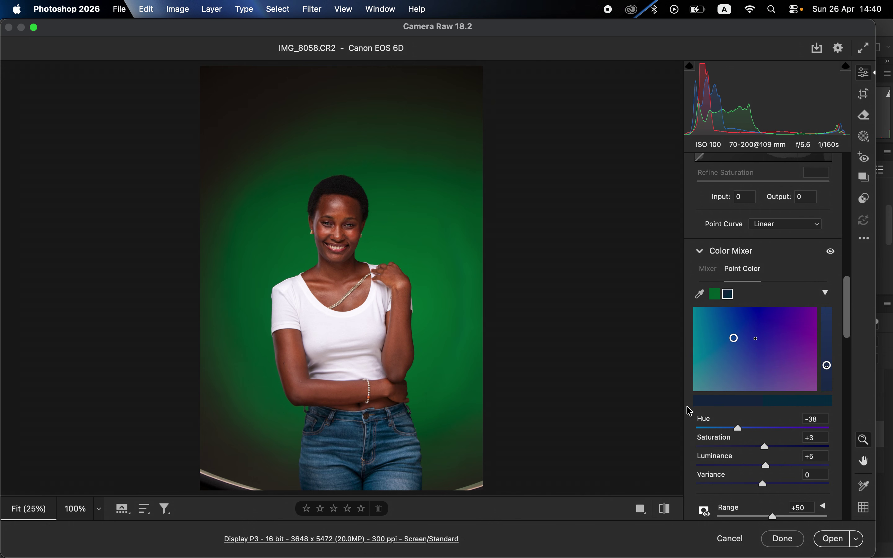
In the HSL Color Mixer, set the Blues hue to -8 and the Blues saturation to +25
left_click(707, 270)
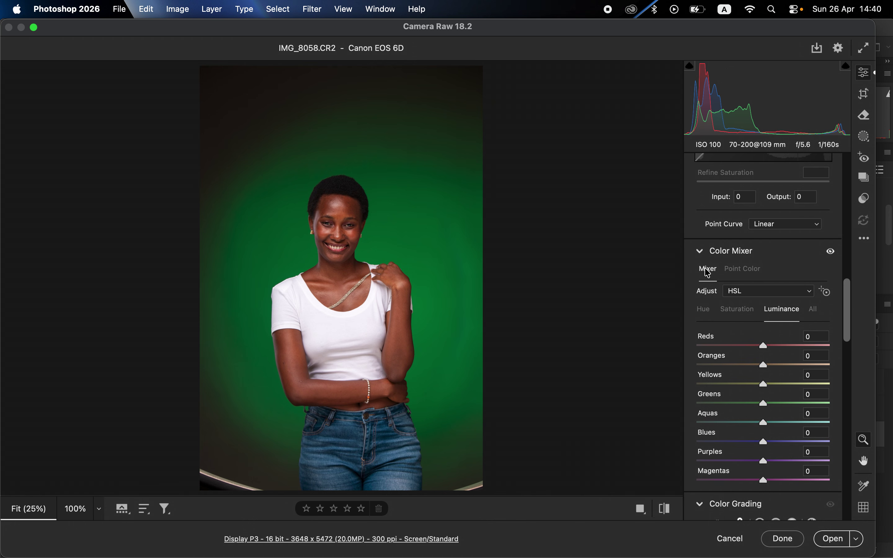
left_click(703, 310)
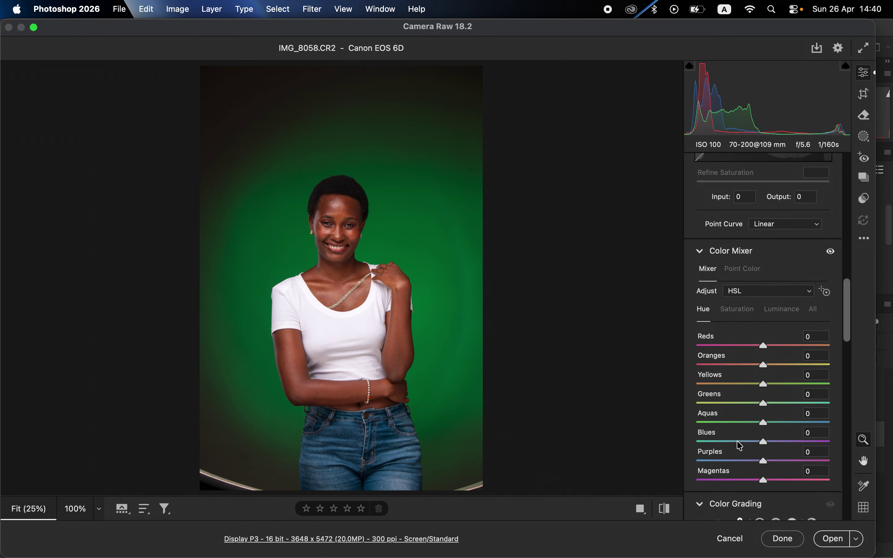
left_click_drag(737, 444, 759, 443)
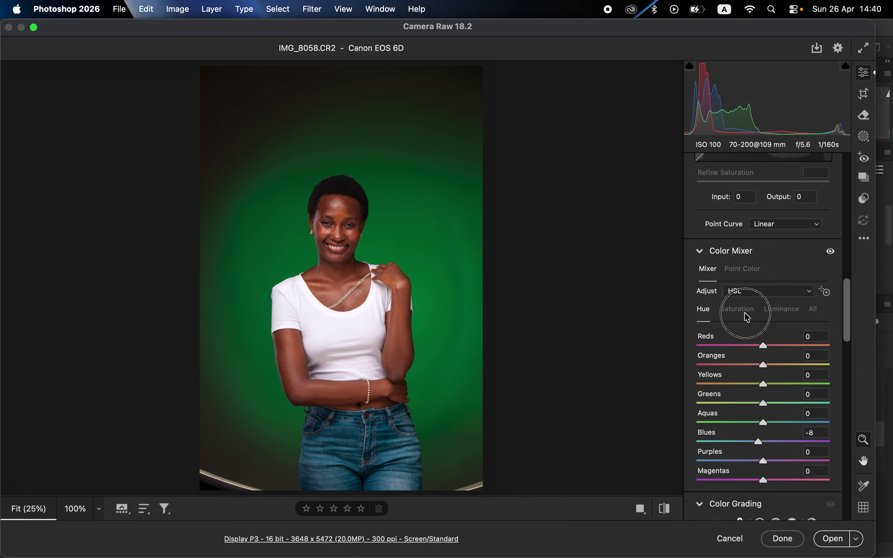
left_click(740, 310)
left_click_drag(770, 443, 782, 443)
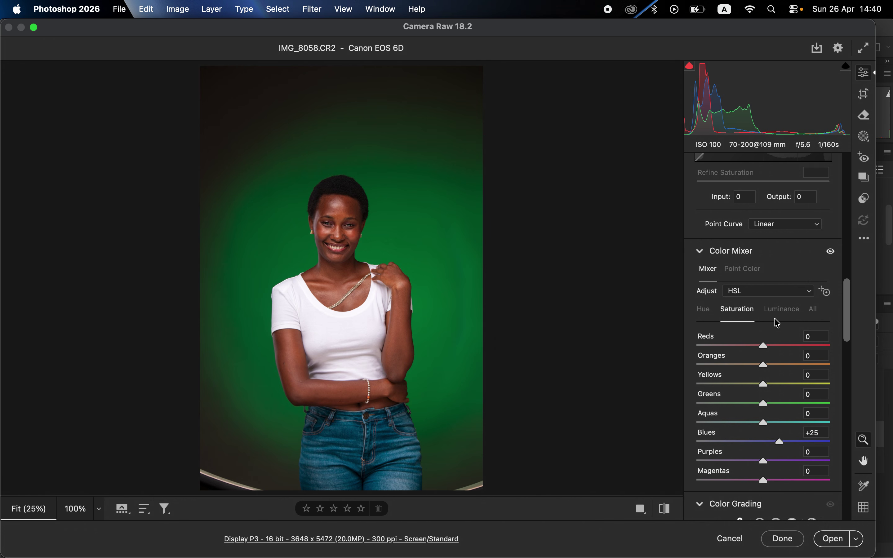
Shift the Greens hue slightly toward aqua and set the Greens luminance to -17
left_click(705, 312)
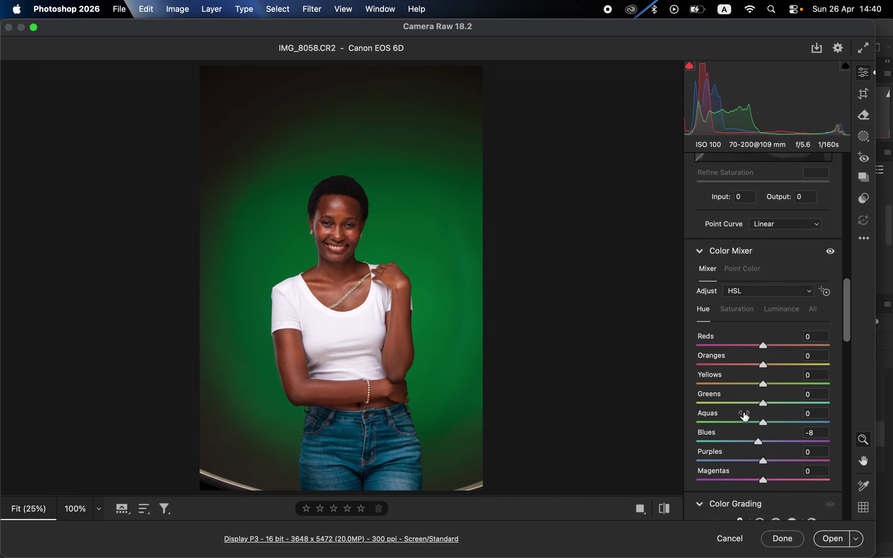
mouse_move(764, 403)
left_mouse_down()
mouse_move(780, 405)
mouse_move(770, 405)
left_mouse_up()
left_click(777, 314)
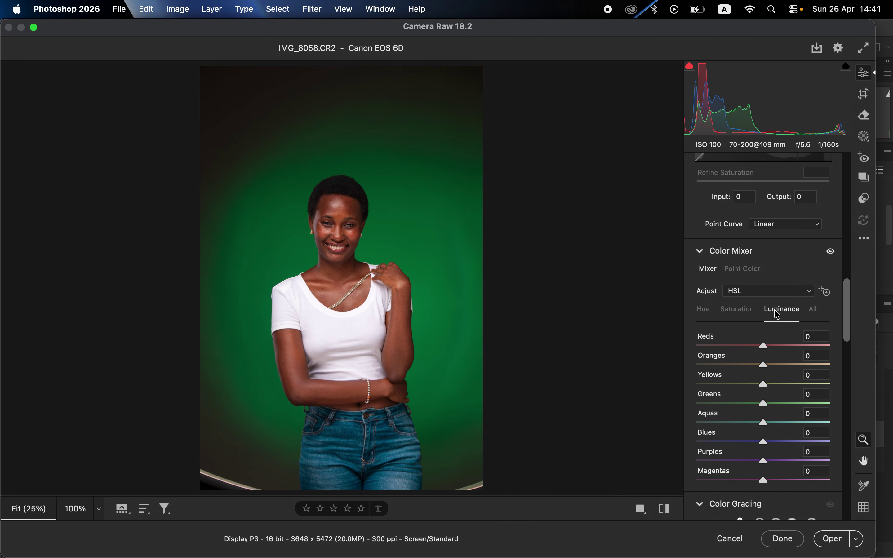
left_click_drag(752, 404, 752, 403)
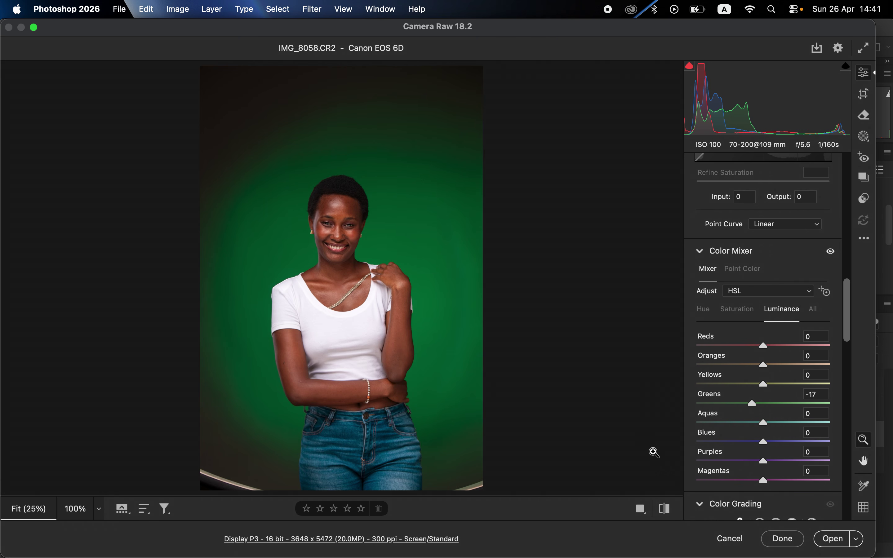
Compare the colour-mixed photo with its default settings by switching between the two versions
left_click(667, 509)
left_click(667, 509)
left_click(667, 510)
left_click(667, 510)
left_click(667, 510)
Set the Blue Primary Saturation to +8 in Calibration and compare the edit with the default settings
scroll(790, 446, "down", 5)
scroll(793, 450, "down", 5)
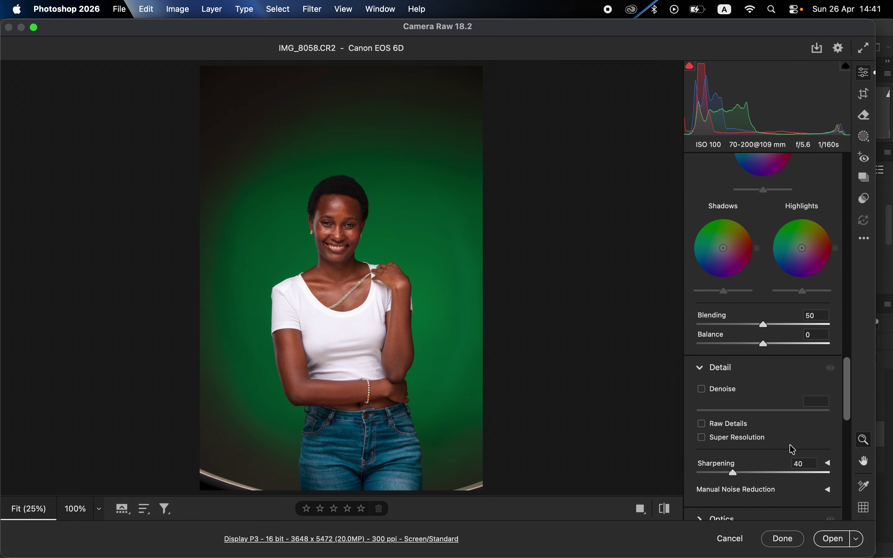
scroll(793, 450, "down", 10)
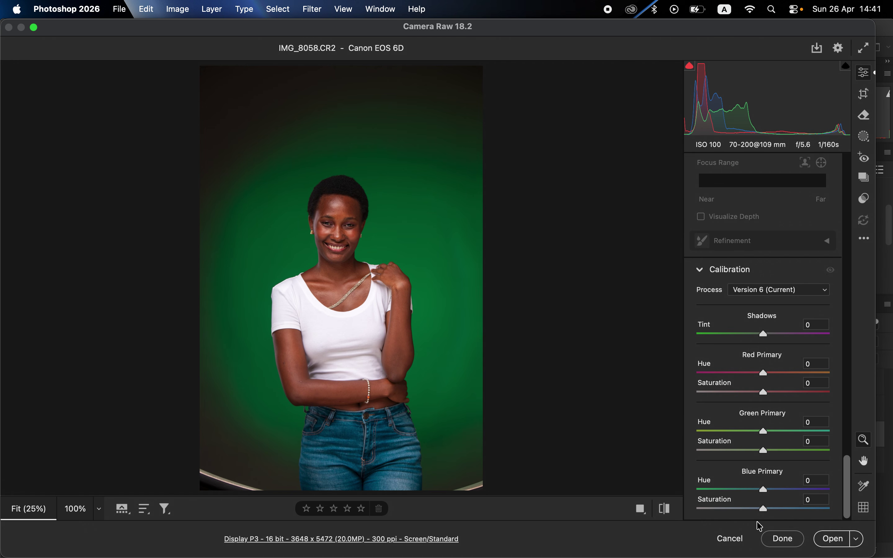
left_click_drag(764, 508, 797, 511)
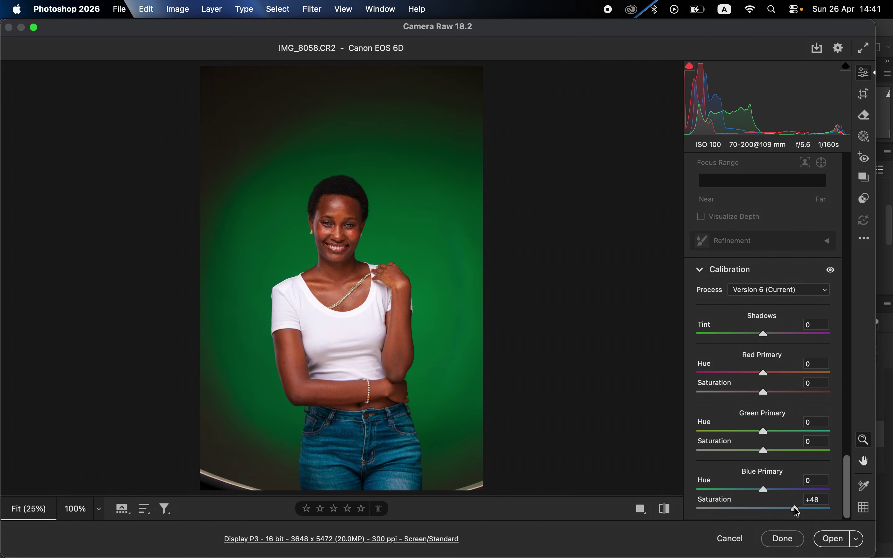
left_click_drag(772, 512, 770, 512)
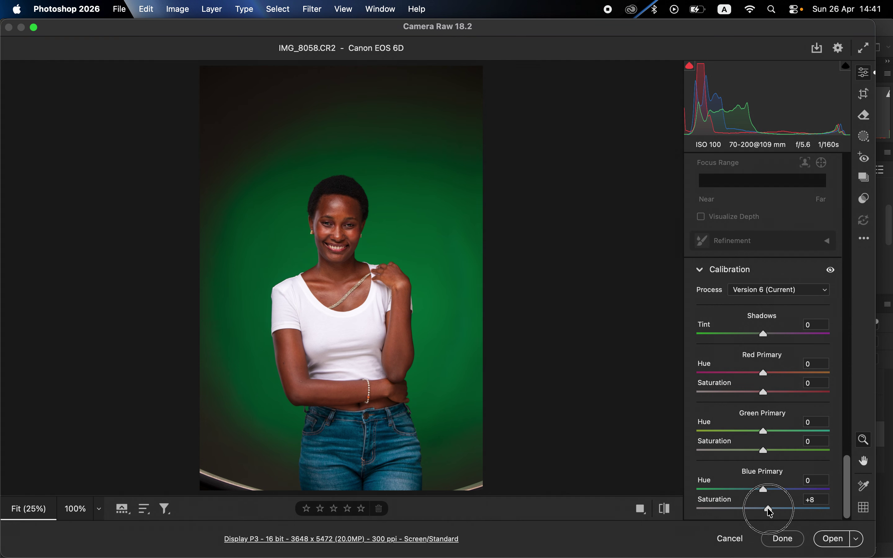
left_click(666, 510)
left_click(666, 512)
left_click(666, 511)
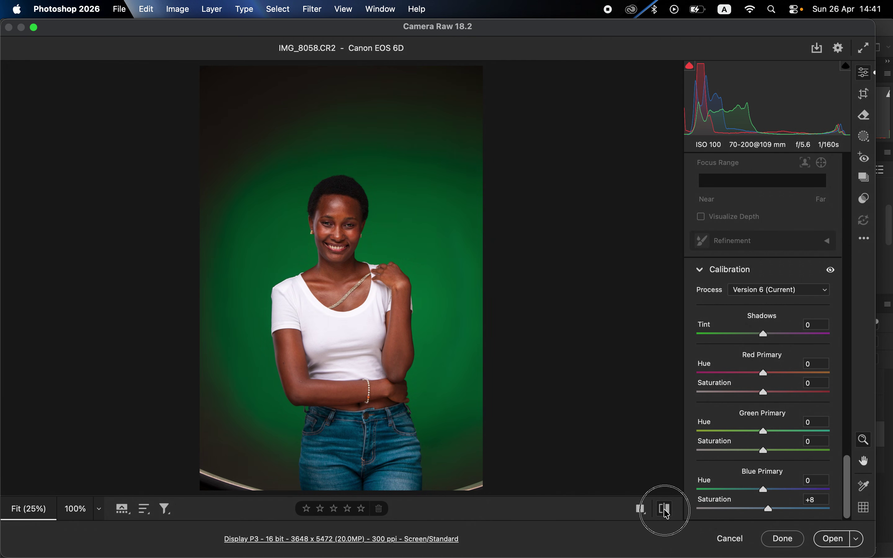
Open the graded photo in Photoshop and add a white Solid Color fill layer above the background
left_click(666, 511)
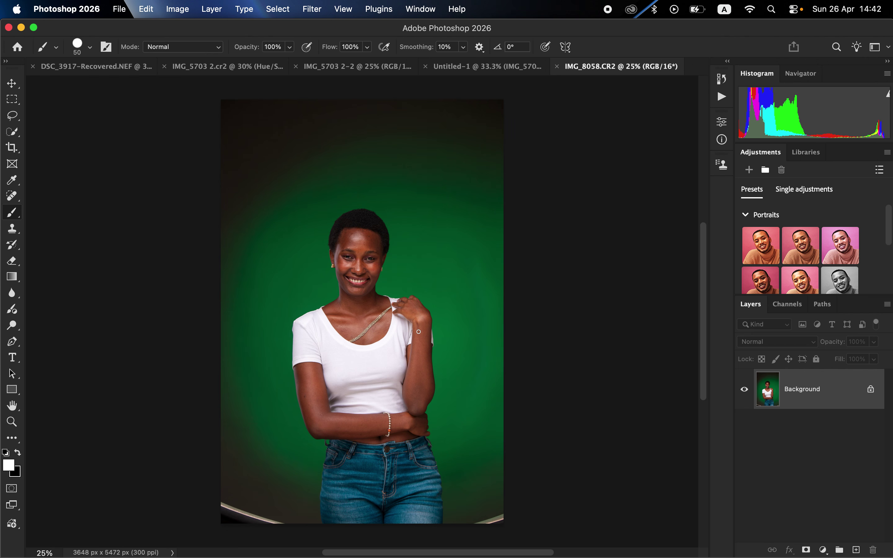
left_click(823, 550)
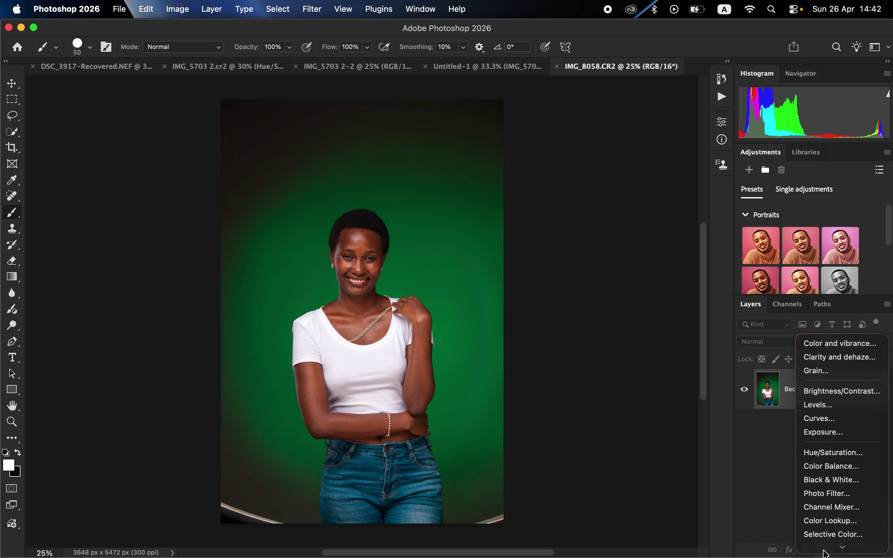
mouse_move(825, 553)
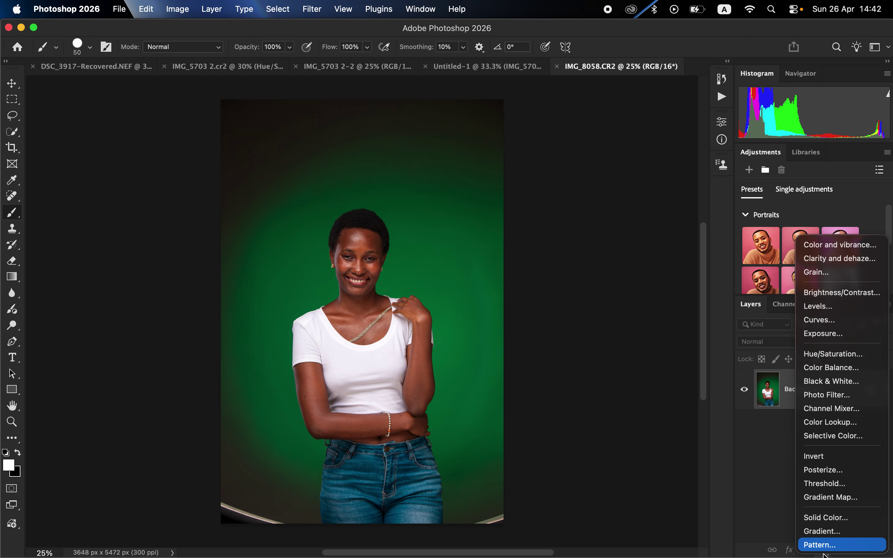
left_click(825, 518)
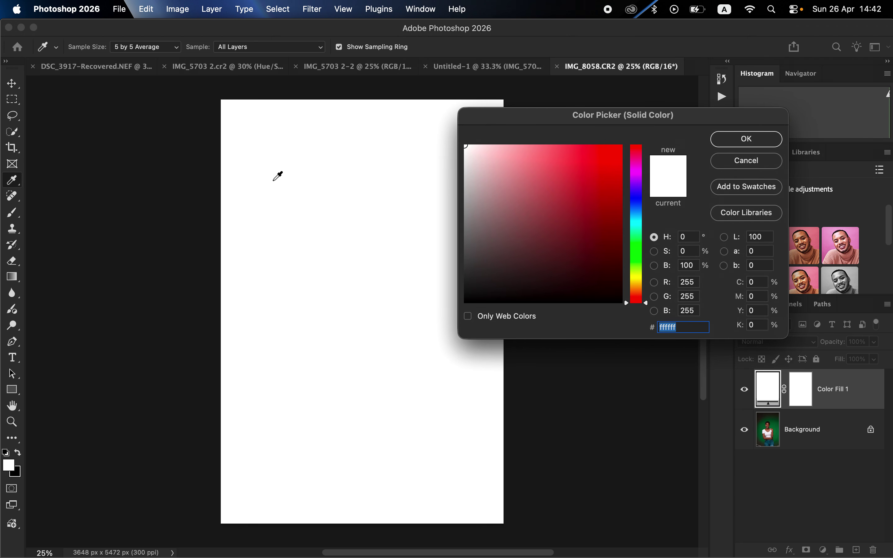
left_click(727, 140)
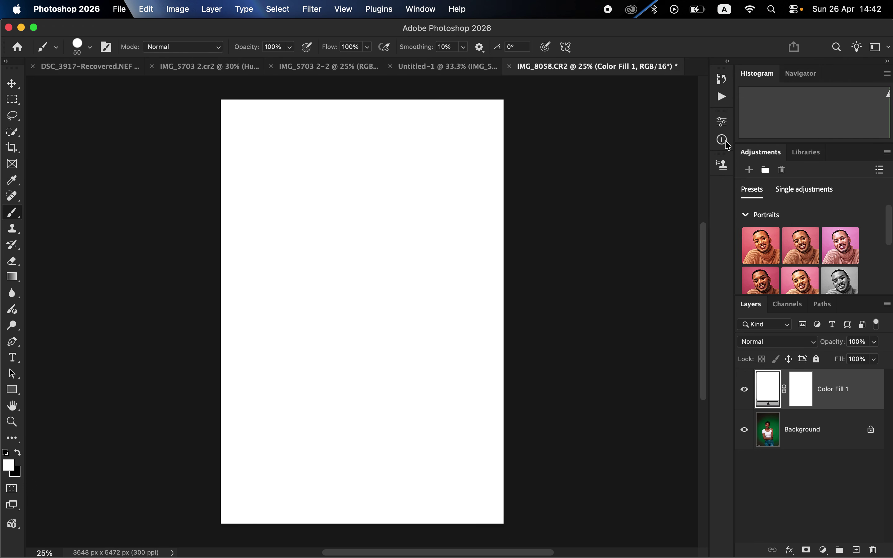
Hide the fill layer and change its colour to the skin tone #a5623b, sampled from the woman's forehead just above the eyebrow
left_click(744, 391)
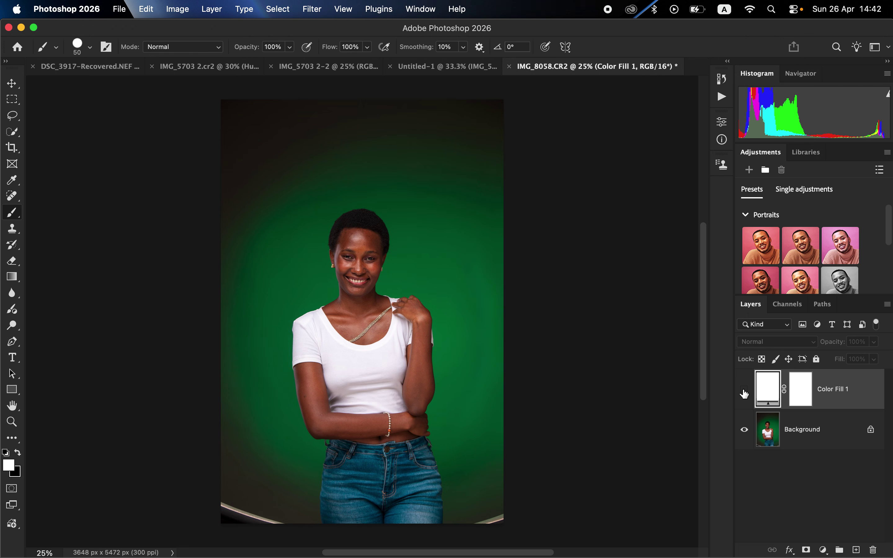
double_click(769, 391)
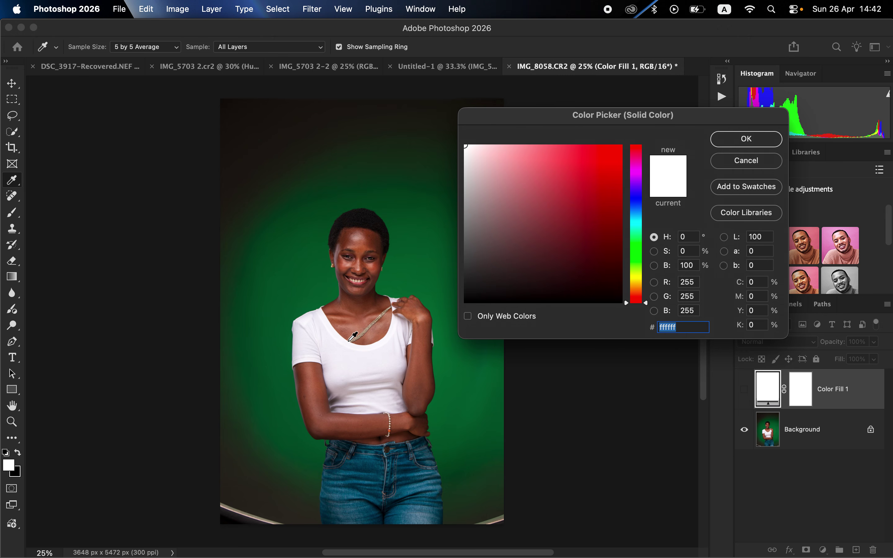
scroll(353, 336, "up", 5)
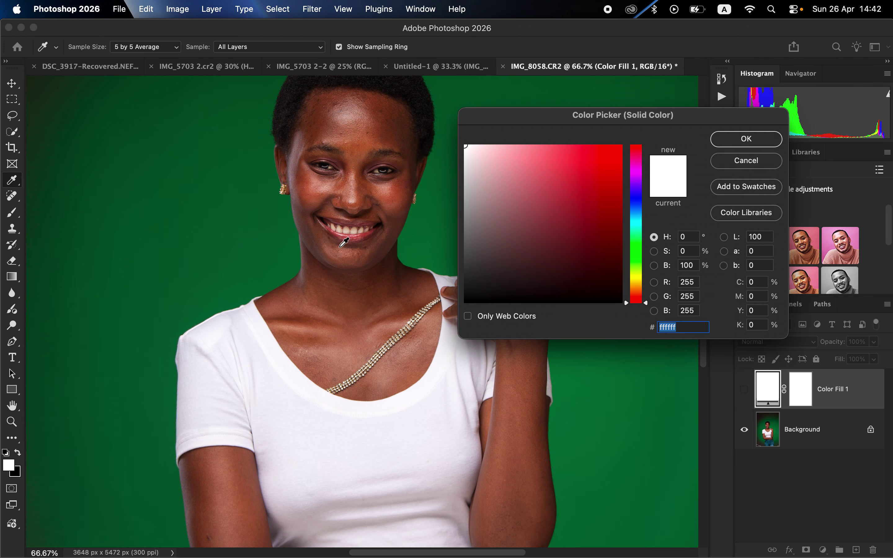
left_click(364, 148)
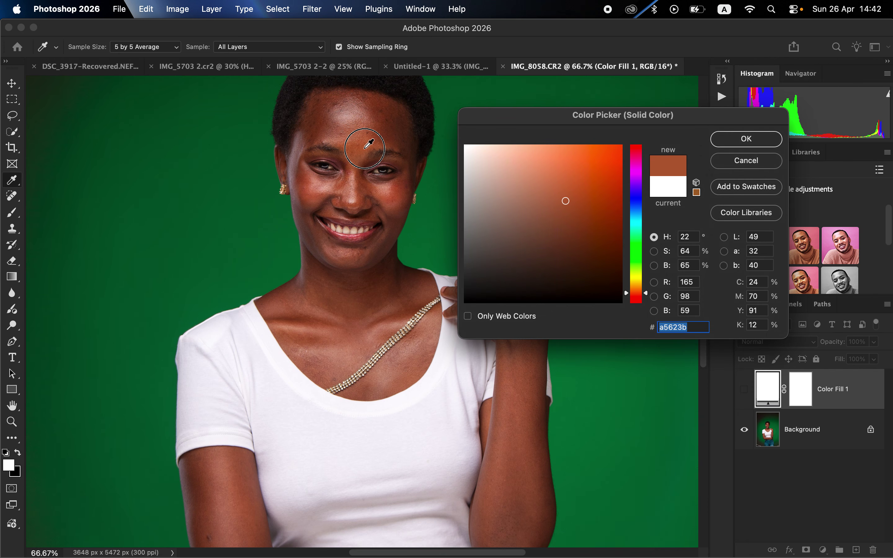
left_click_drag(365, 148, 365, 147)
left_click(740, 138)
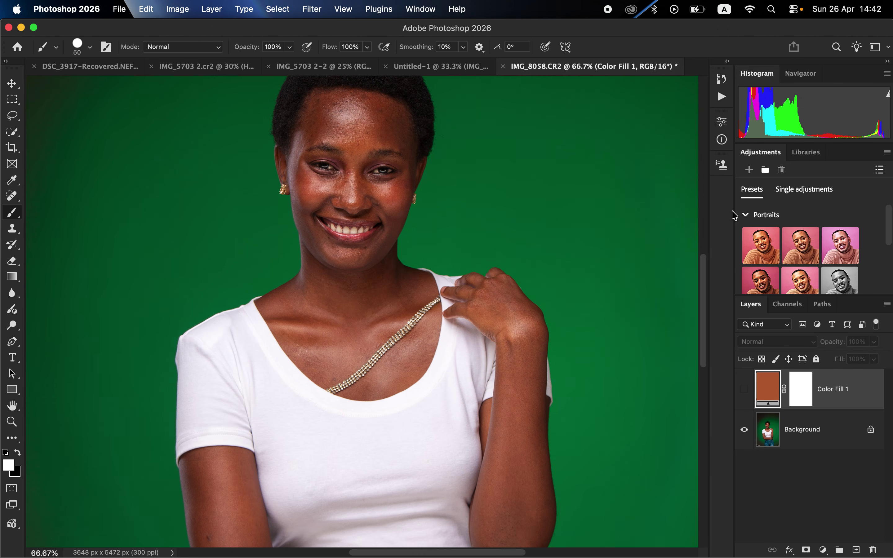
Show the fill layer in Color blend mode and invert its layer mask to black
left_click(744, 389)
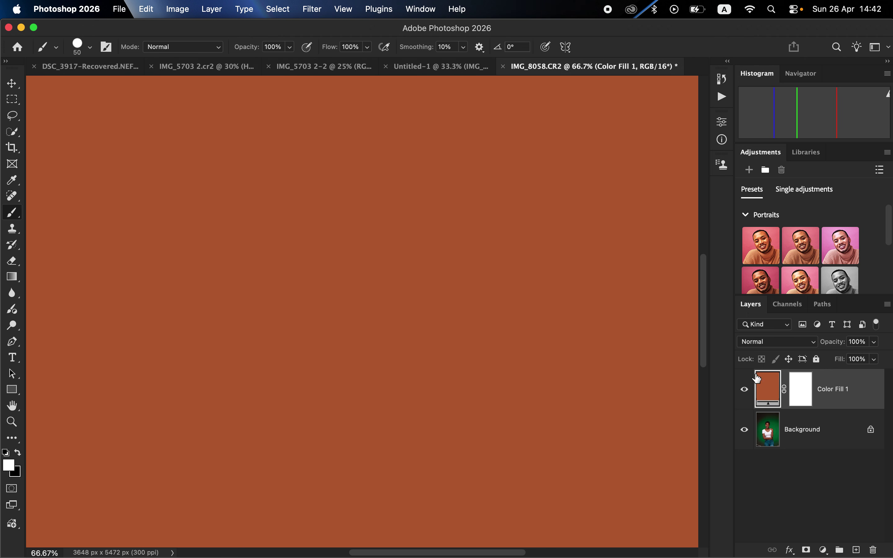
left_click(773, 346)
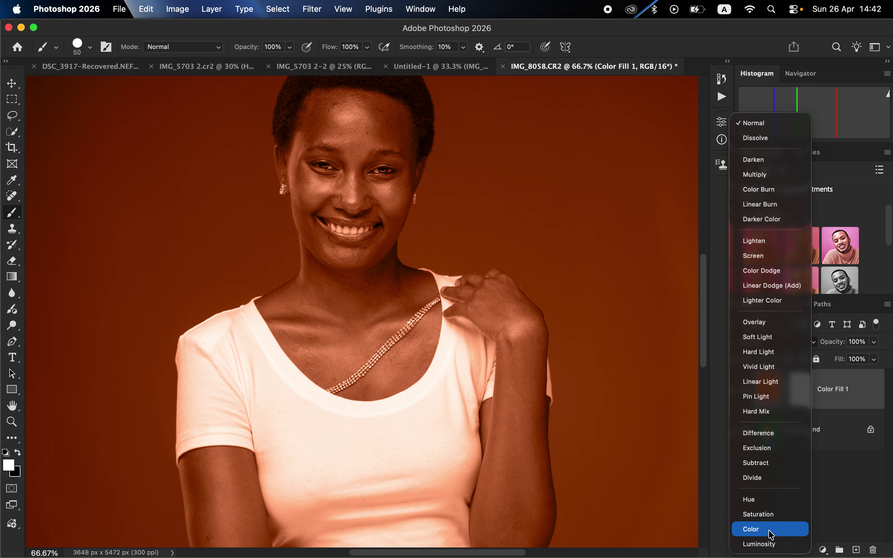
left_click(771, 530)
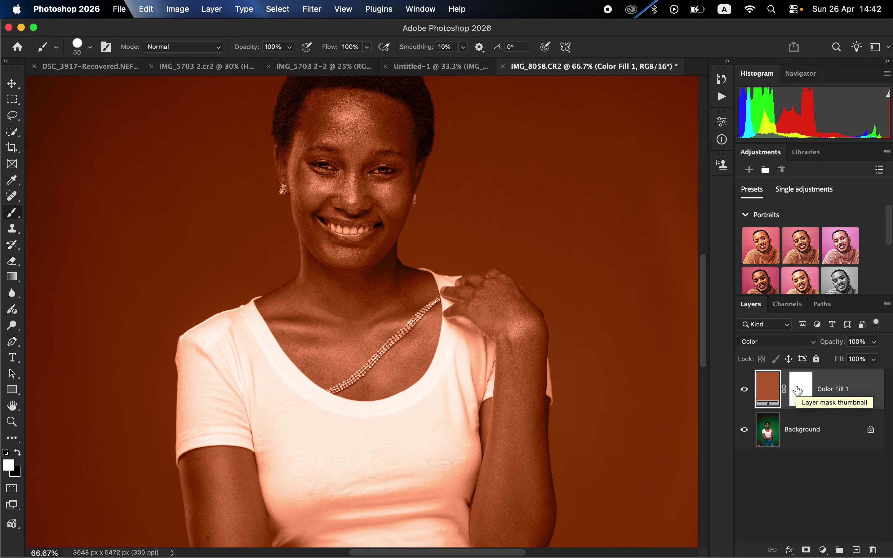
left_click(798, 391)
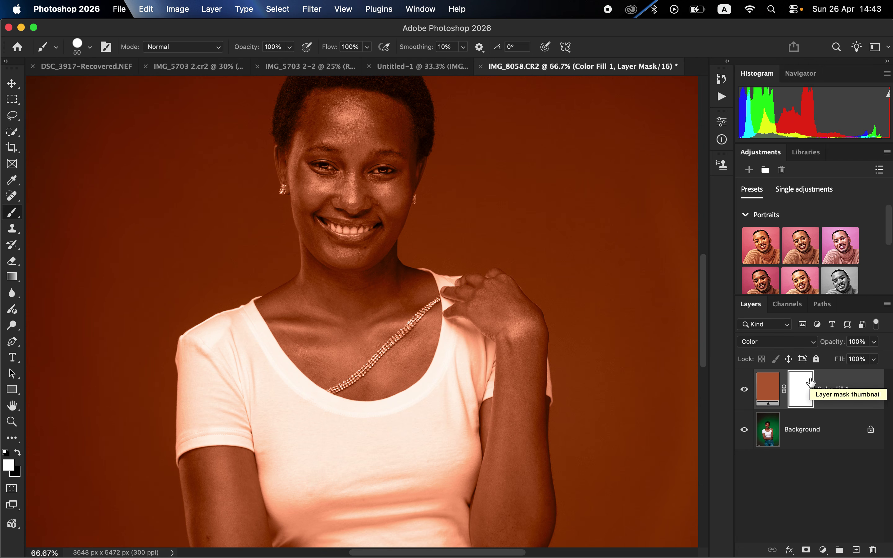
key("super+i")
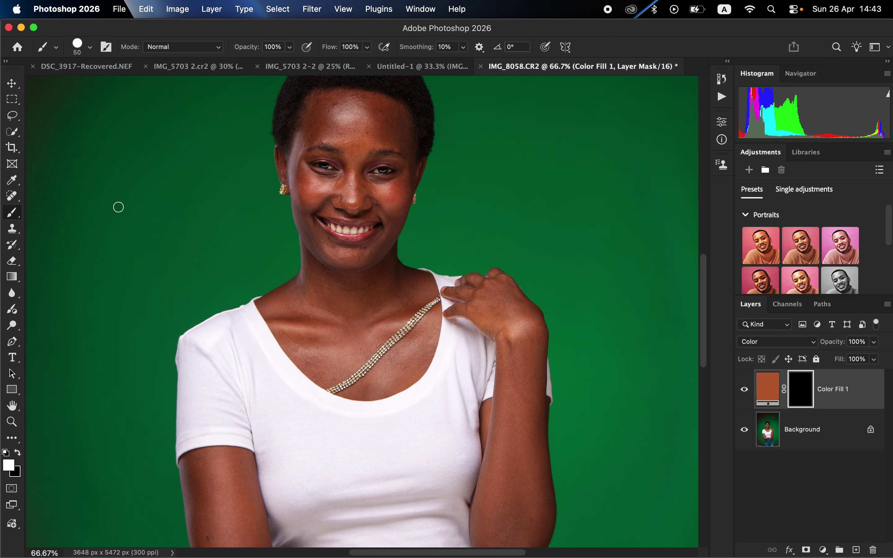
Choose the Brush tool with the Soft Round preset at 50 px and 0% hardness
right_click(12, 214)
left_click(59, 211)
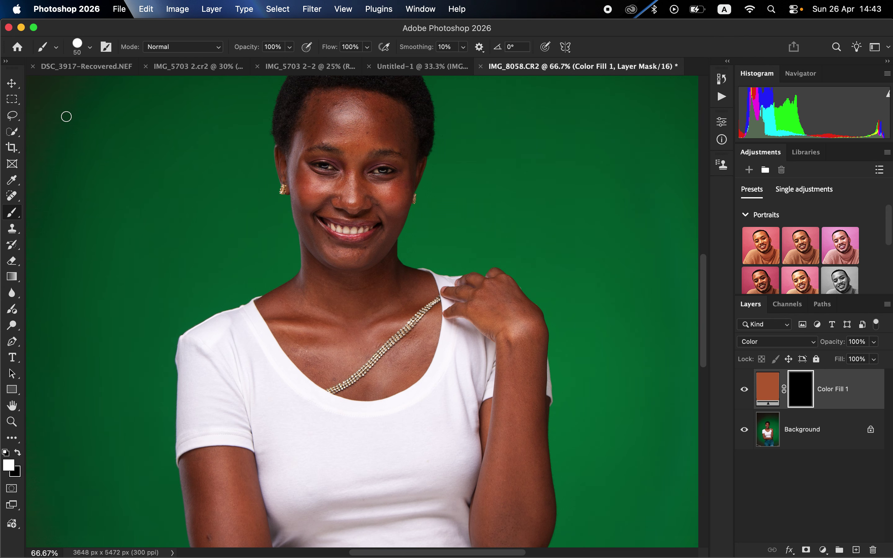
left_click(91, 48)
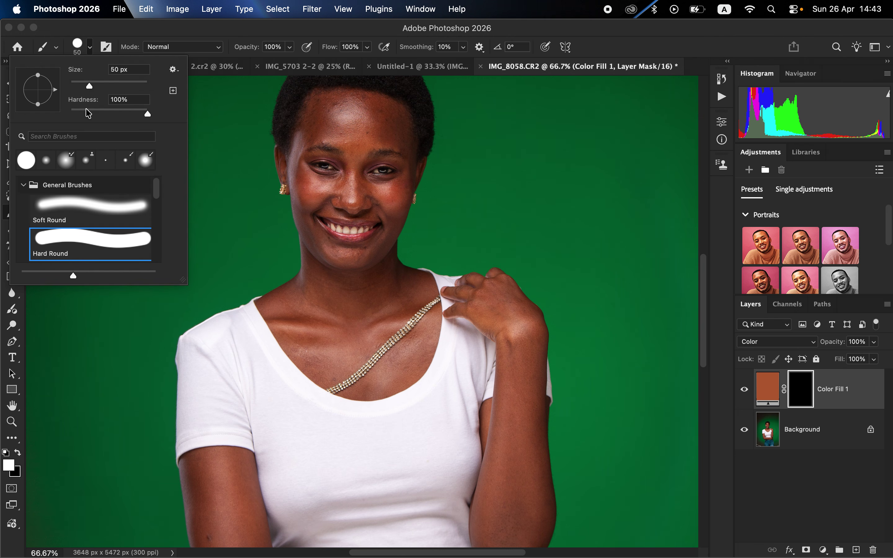
left_click(79, 202)
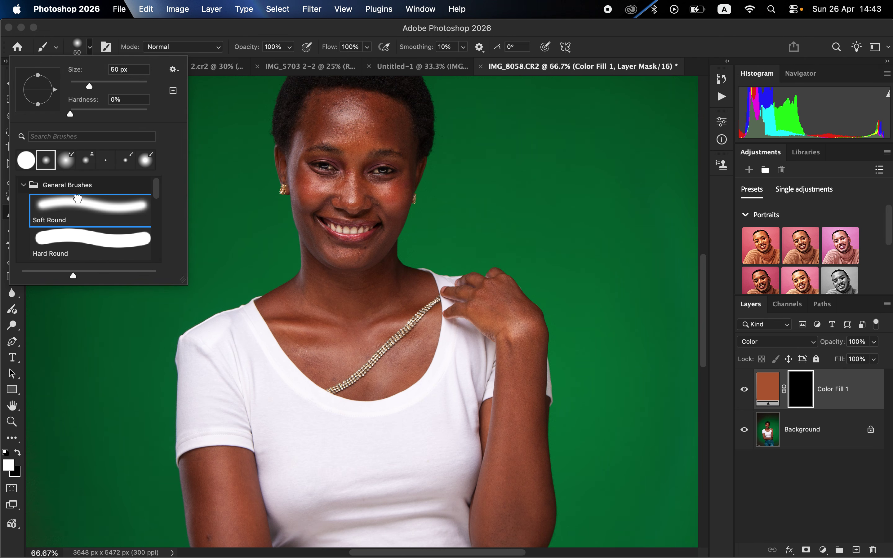
left_click(136, 43)
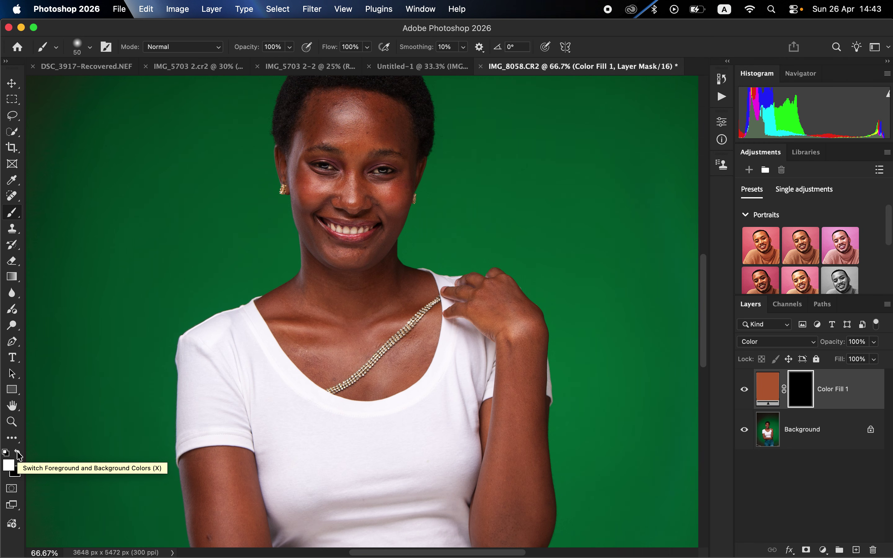
Reset the foreground and background colours to default and swap them back and forth, ending with white as the foreground
left_click(7, 453)
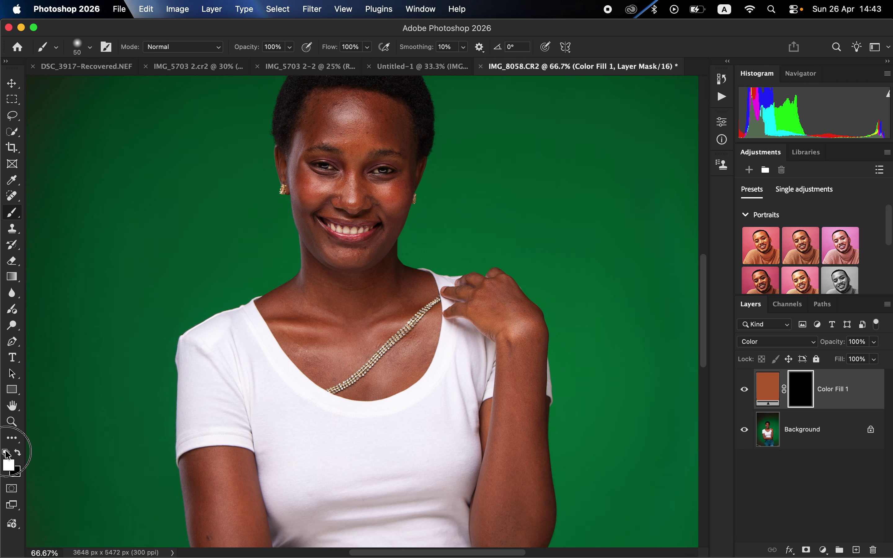
left_click(20, 454)
left_click(20, 454)
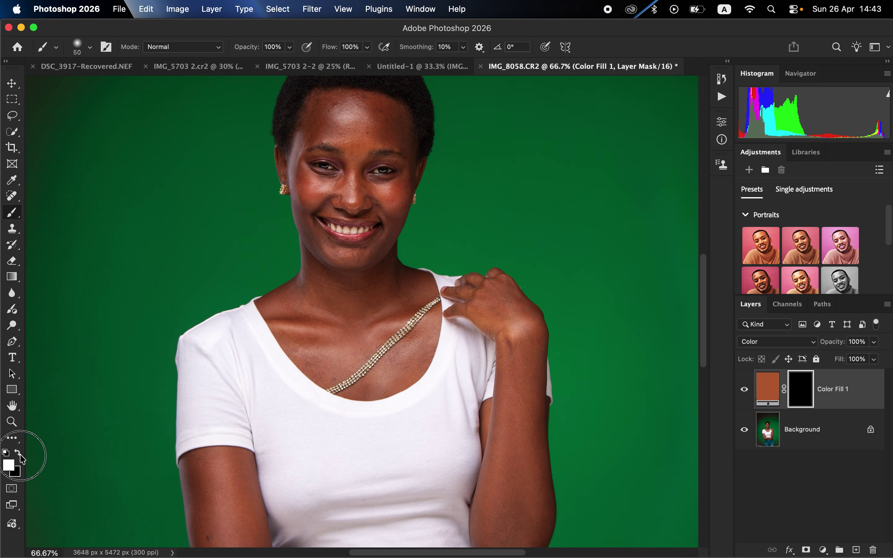
left_click(20, 454)
left_click(20, 454)
left_click(20, 455)
left_click(20, 454)
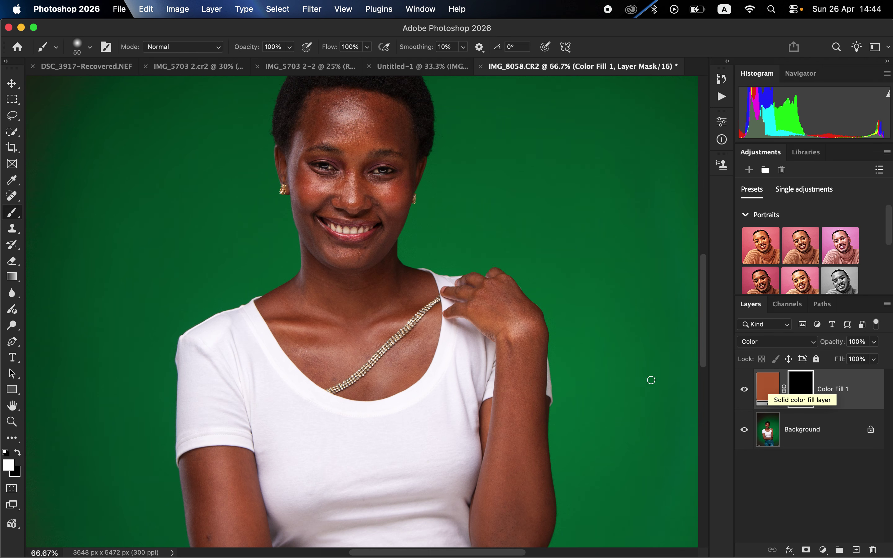
Enlarge the brush to 200 px and paint white on the fill layer's mask over the neck and upper chest
key("bracketright")
key("bracketright")
key("bracketright")
key("bracketright")
key("bracketright")
key("bracketright")
key("bracketright")
key("bracketright")
key("bracketright")
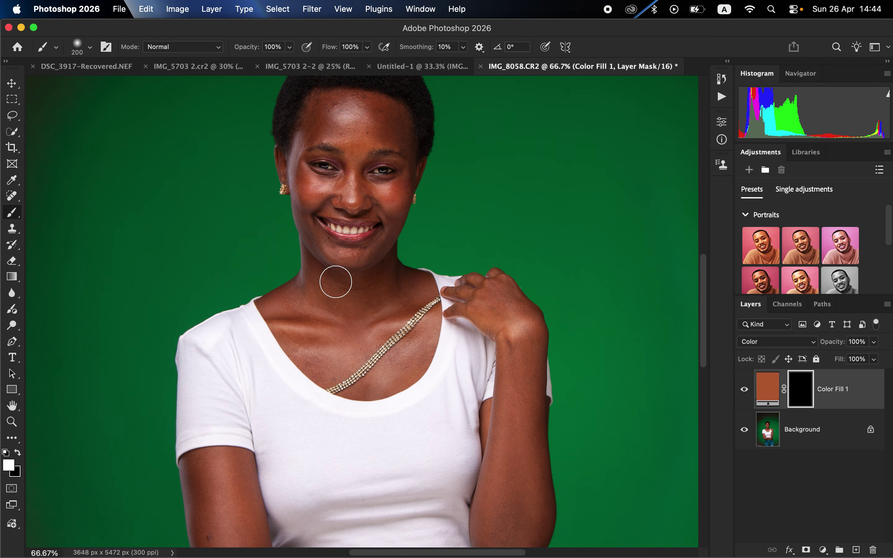
left_click_drag(319, 259, 315, 278)
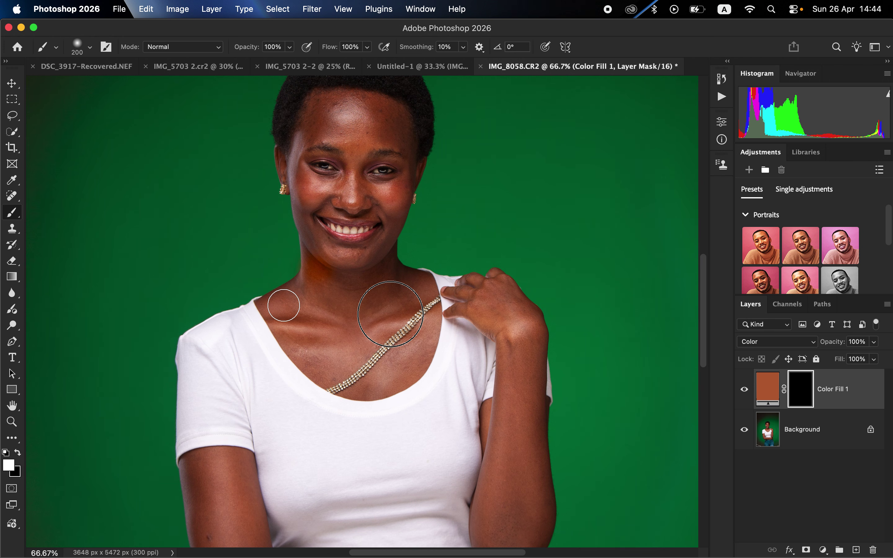
mouse_move(391, 314)
left_mouse_down()
mouse_move(359, 263)
mouse_move(352, 329)
mouse_move(347, 319)
left_mouse_up()
Reduce the brush to 150 px and paint the remaining chest skin inside the neckline on the mask
key("bracketleft")
key("bracketleft")
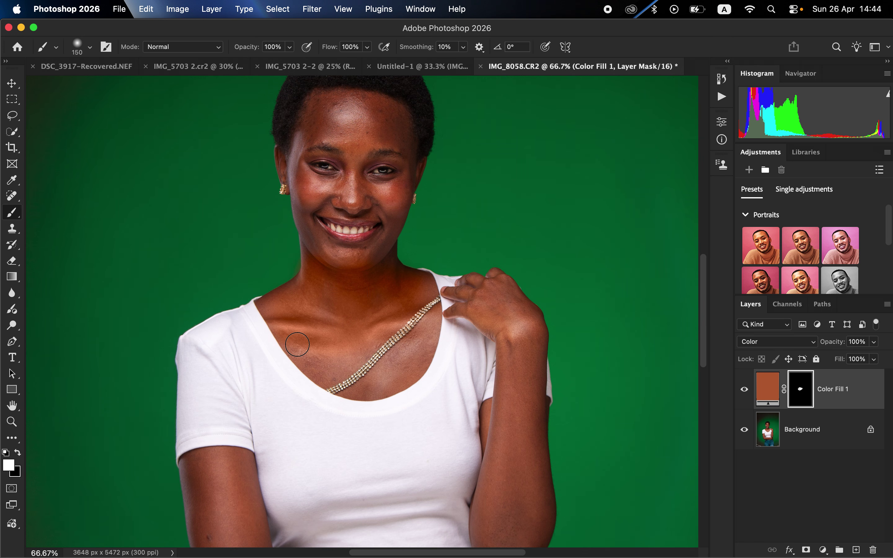
mouse_move(400, 321)
left_mouse_down()
mouse_move(419, 288)
mouse_move(389, 277)
mouse_move(384, 250)
mouse_move(382, 291)
mouse_move(387, 283)
mouse_move(414, 291)
mouse_move(422, 335)
mouse_move(367, 382)
mouse_move(432, 319)
mouse_move(405, 364)
mouse_move(384, 377)
mouse_move(353, 388)
mouse_move(324, 382)
mouse_move(274, 308)
mouse_move(421, 289)
mouse_move(368, 286)
mouse_move(364, 294)
mouse_move(418, 335)
mouse_move(418, 345)
mouse_move(397, 369)
mouse_move(361, 358)
mouse_move(356, 281)
left_mouse_up()
Paint the mask over the cheeks, nose and chin with the soft brush at 150 px
scroll(442, 258, "up", 2)
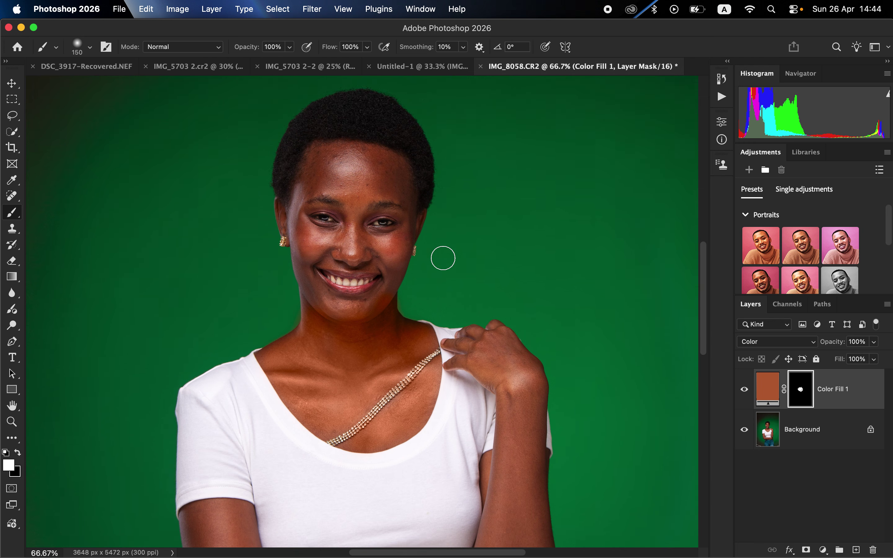
key("bracketleft")
key("bracketleft")
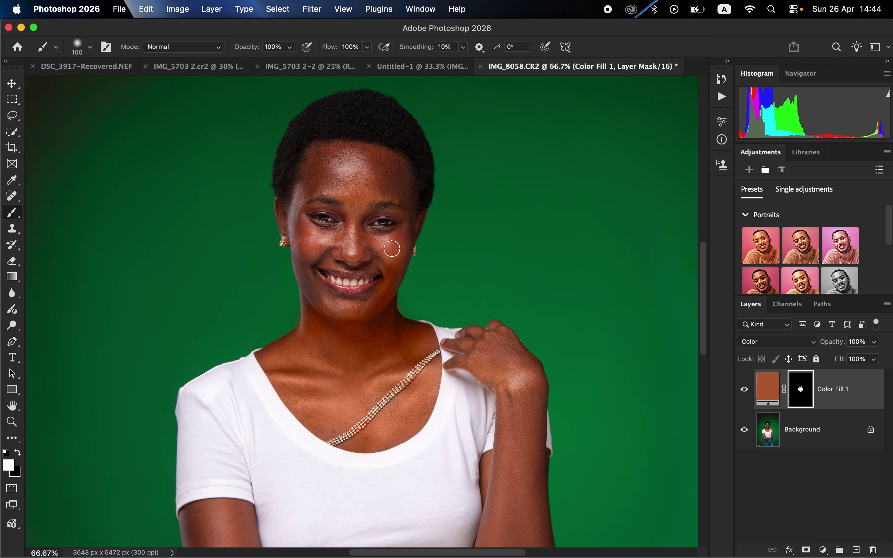
key("bracketright")
key("bracketright")
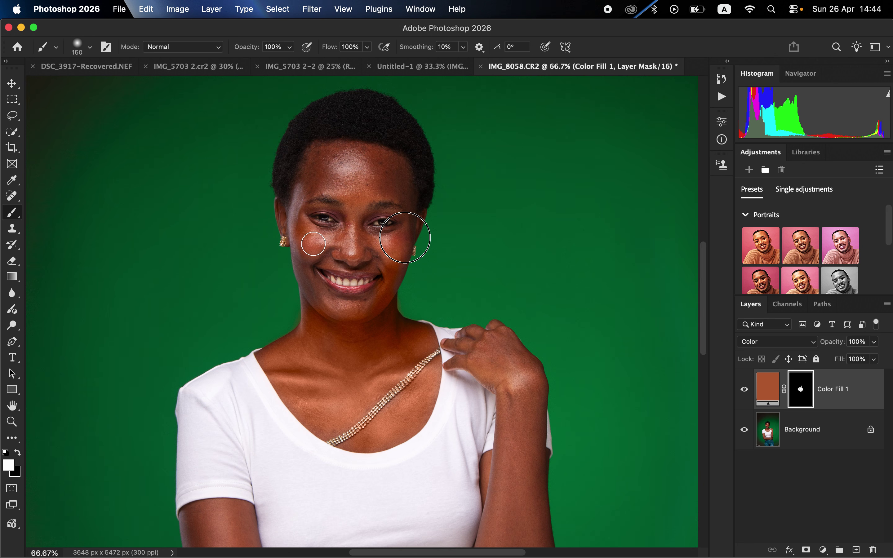
mouse_move(405, 237)
left_mouse_down()
mouse_move(322, 250)
mouse_move(305, 274)
mouse_move(331, 305)
left_mouse_up()
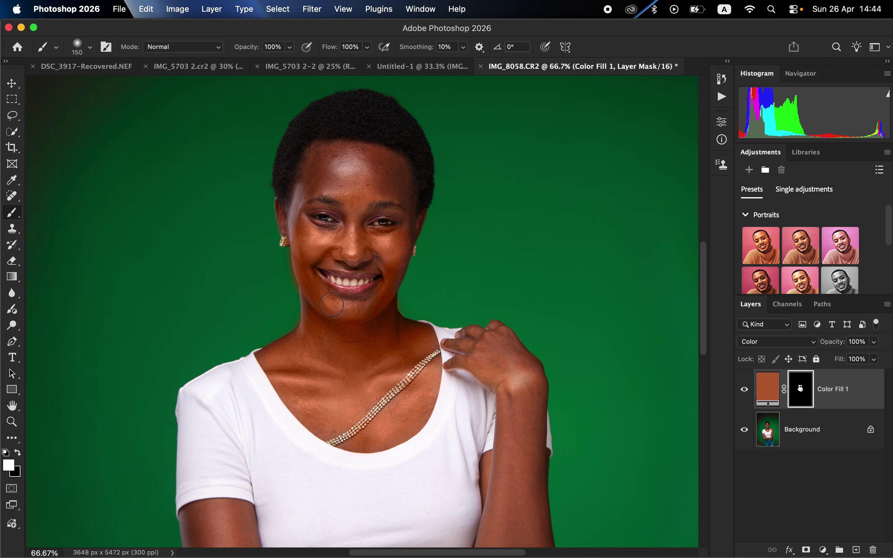
mouse_move(330, 303)
left_mouse_down()
mouse_move(311, 294)
mouse_move(318, 305)
left_mouse_up()
Paint the mask over the forehead at 150 px and around the hairline and temples at 100 px
left_click_drag(327, 177, 386, 180)
left_click_drag(321, 154, 389, 171)
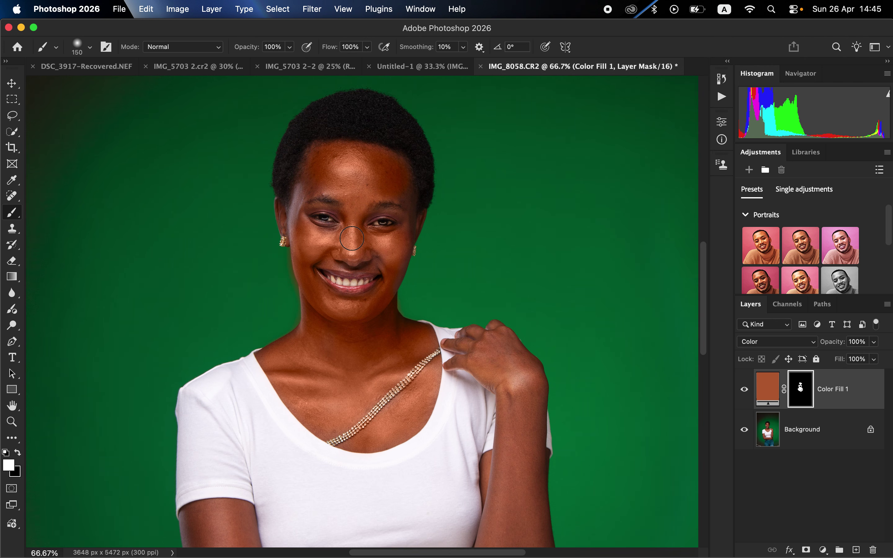
key("bracketleft")
key("bracketleft")
mouse_move(400, 186)
left_mouse_down()
mouse_move(406, 233)
mouse_move(399, 250)
mouse_move(407, 201)
mouse_move(304, 189)
mouse_move(338, 204)
mouse_move(303, 227)
mouse_move(303, 187)
mouse_move(297, 206)
left_mouse_up()
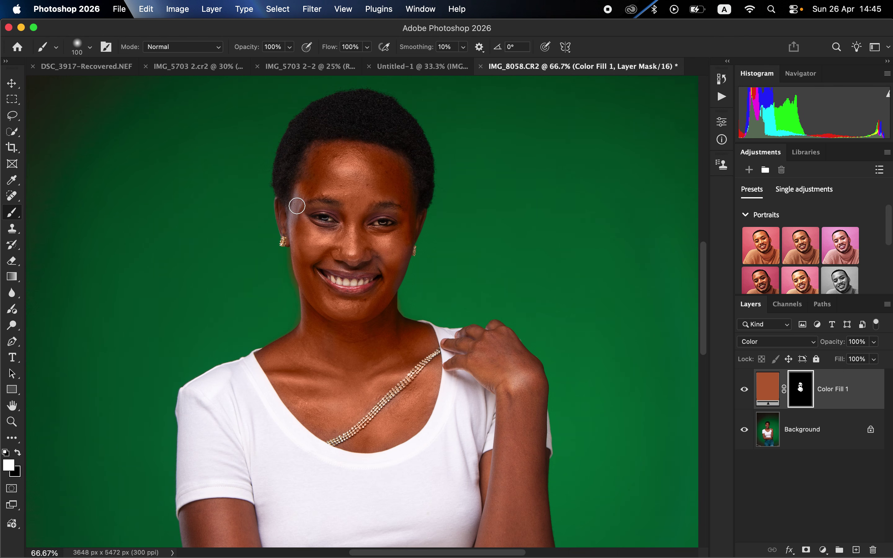
Reduce the brush to 80 px and paint the mask over the ear and outer cheek on the earring side
key("bracketleft")
key("bracketleft")
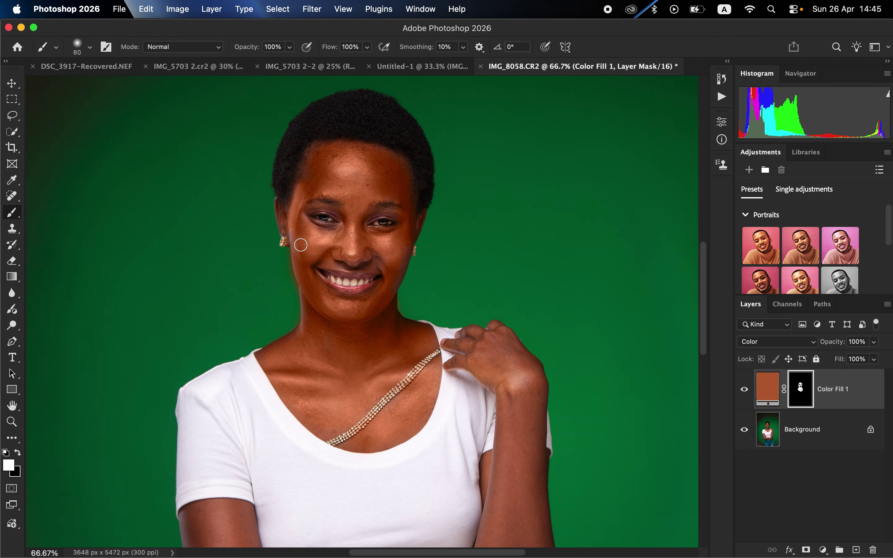
mouse_move(301, 244)
left_mouse_down()
mouse_move(356, 262)
mouse_move(330, 261)
mouse_move(376, 263)
mouse_move(334, 261)
mouse_move(405, 243)
mouse_move(392, 287)
mouse_move(410, 210)
mouse_move(416, 225)
mouse_move(389, 166)
mouse_move(340, 163)
mouse_move(281, 208)
mouse_move(297, 245)
left_mouse_up()
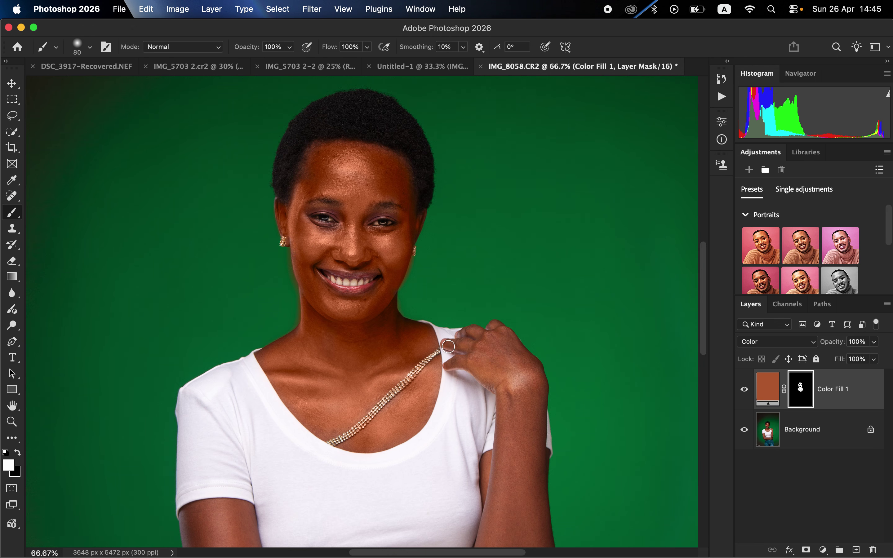
scroll(449, 347, "down", 5)
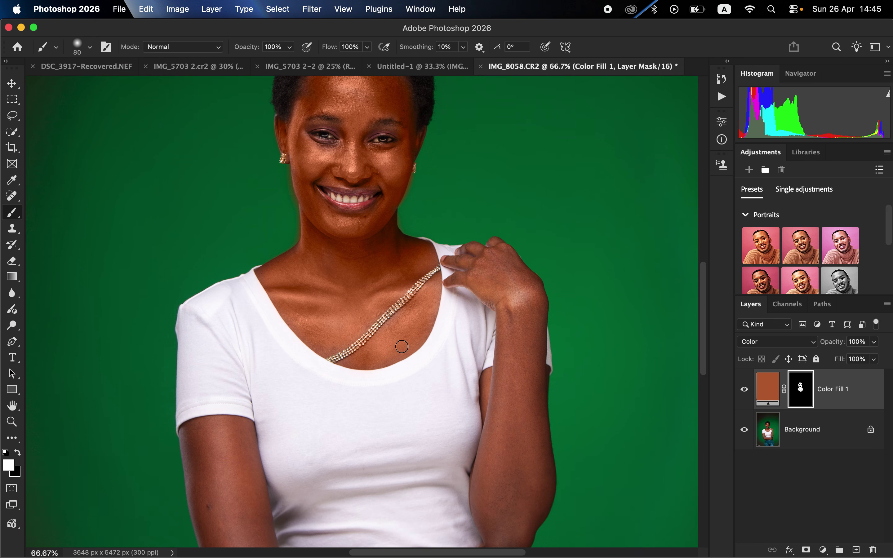
scroll(499, 338, "down", 7)
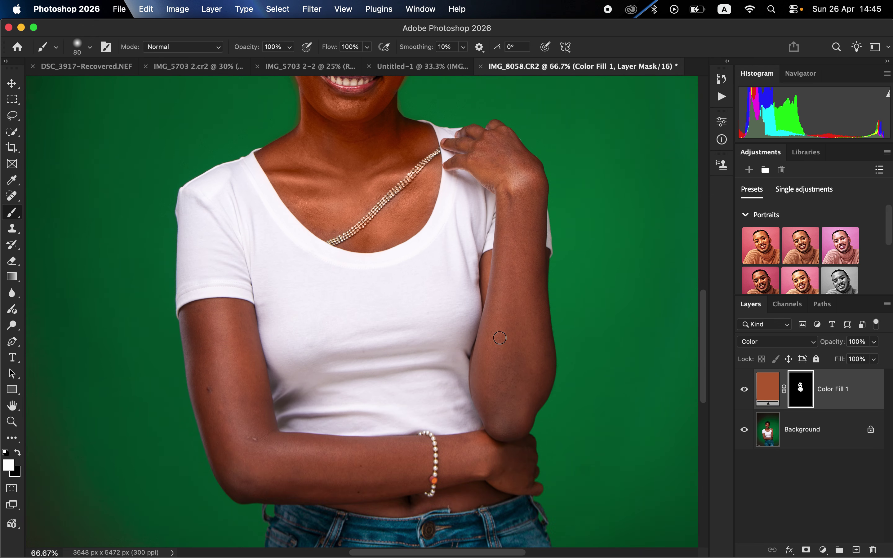
Enlarge the brush to 250 px and paint the mask over the raised hand, forearm and elbow
key("bracketright")
key("bracketright")
key("bracketright")
key("bracketright")
key("bracketright")
key("bracketright")
key("bracketright")
mouse_move(487, 160)
left_mouse_down()
mouse_move(474, 163)
mouse_move(498, 163)
left_mouse_up()
mouse_move(517, 197)
left_mouse_down()
mouse_move(509, 367)
mouse_move(510, 290)
left_mouse_up()
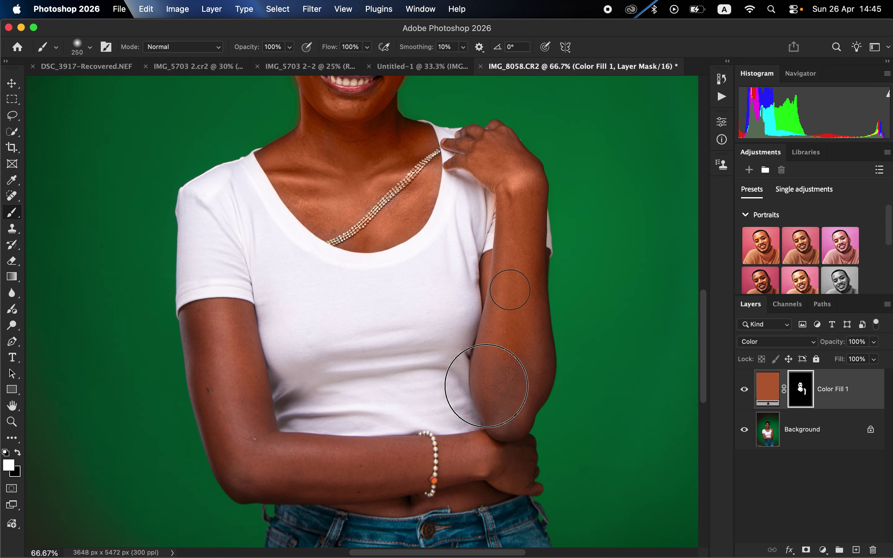
left_click_drag(487, 386, 529, 311)
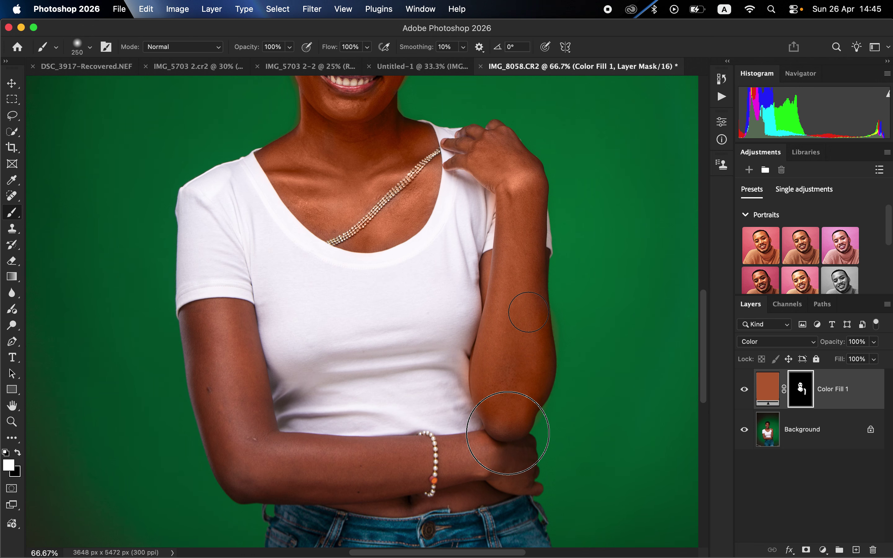
left_click_drag(508, 433, 516, 303)
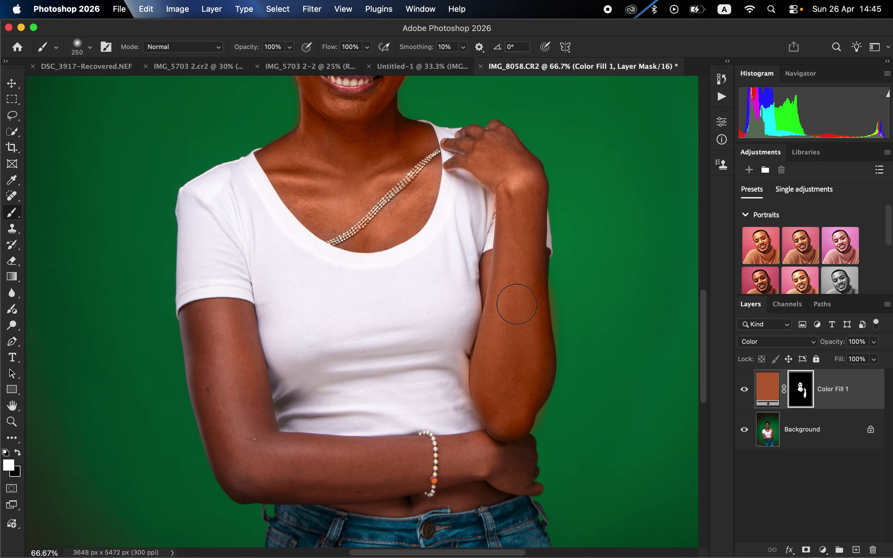
Reduce the brush to 150 px and paint the mask over the knuckles and back of the raised hand
key("bracketleft")
key("bracketleft")
key("bracketleft")
mouse_move(476, 139)
left_mouse_down()
mouse_move(498, 134)
mouse_move(507, 144)
left_mouse_up()
Paint the mask over the folded arm, its hand and the bare waist with the brush at 250 px, reducing it to 175 px
scroll(578, 248, "down", 4)
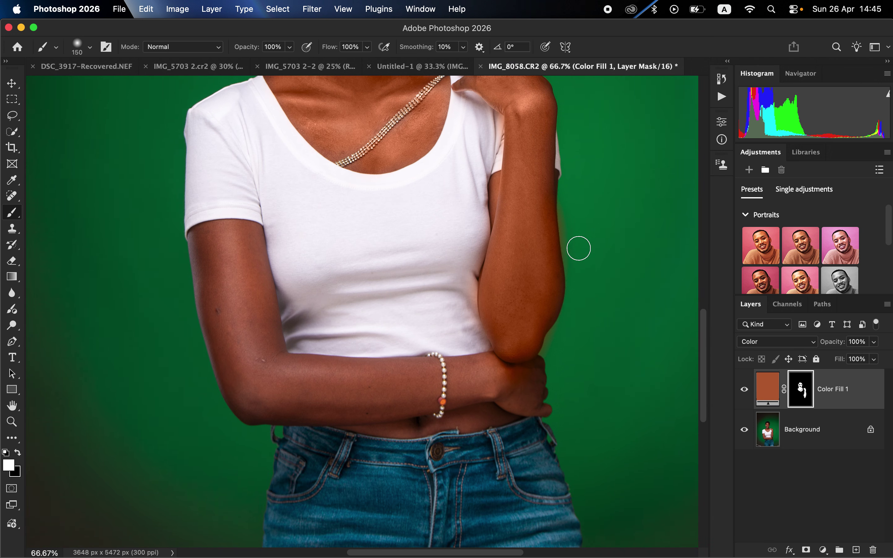
key("bracketright")
key("bracketright")
mouse_move(213, 254)
left_mouse_down()
mouse_move(233, 270)
mouse_move(234, 257)
mouse_move(257, 366)
mouse_move(236, 242)
left_mouse_up()
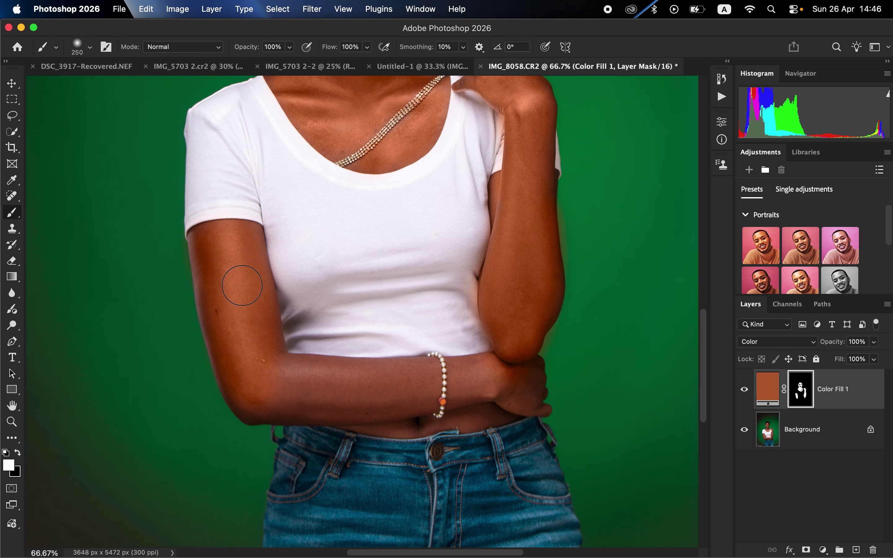
mouse_move(371, 411)
left_mouse_down()
mouse_move(308, 389)
mouse_move(426, 376)
mouse_move(309, 380)
mouse_move(493, 379)
mouse_move(475, 409)
mouse_move(517, 385)
mouse_move(398, 421)
mouse_move(267, 400)
mouse_move(294, 370)
mouse_move(264, 336)
mouse_move(278, 367)
mouse_move(207, 265)
mouse_move(219, 323)
mouse_move(218, 259)
mouse_move(201, 239)
left_mouse_up()
key("bracketleft")
key("bracketleft")
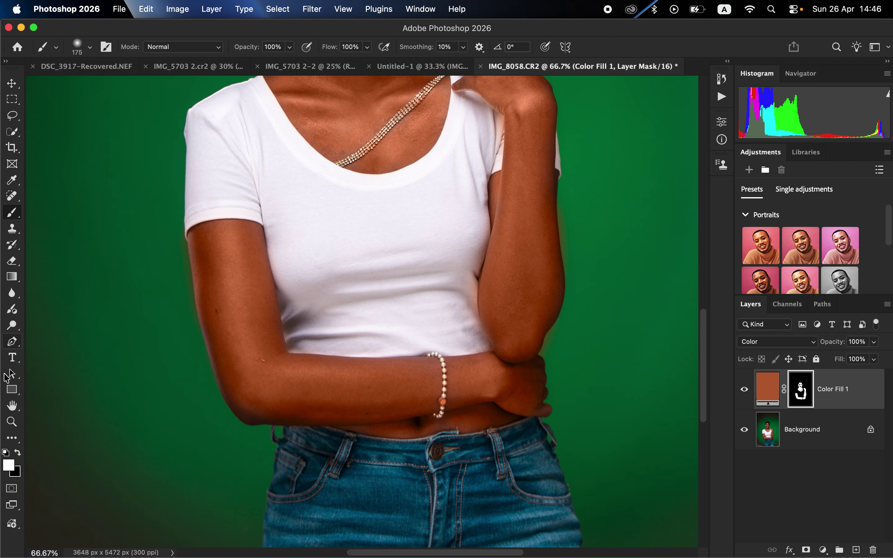
Switch to black and remove the colour spill along the raised arm's outer edge with the brush at 125 px, then 100 px
left_click(18, 453)
scroll(554, 237, "up", 5)
scroll(555, 237, "up", 2)
key("bracketleft")
key("bracketleft")
key("bracketleft")
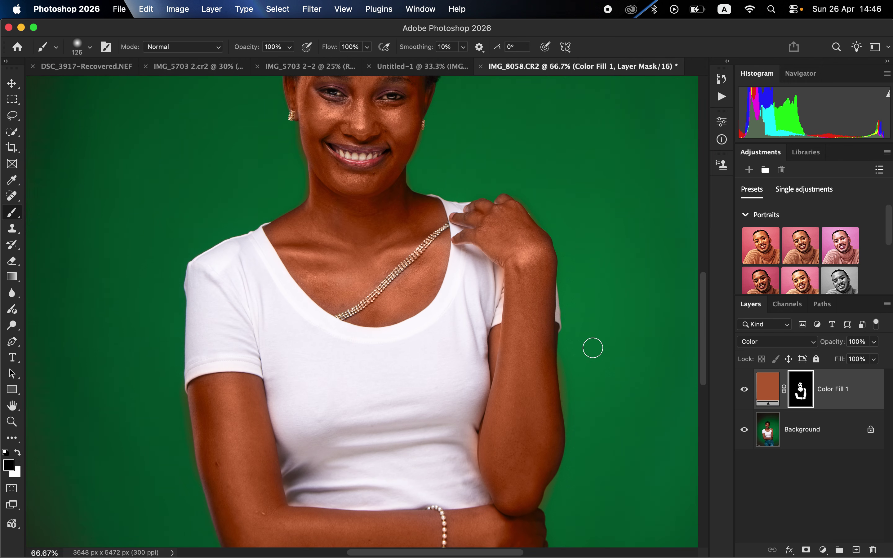
mouse_move(592, 349)
left_mouse_down()
mouse_move(566, 364)
mouse_move(566, 377)
left_mouse_up()
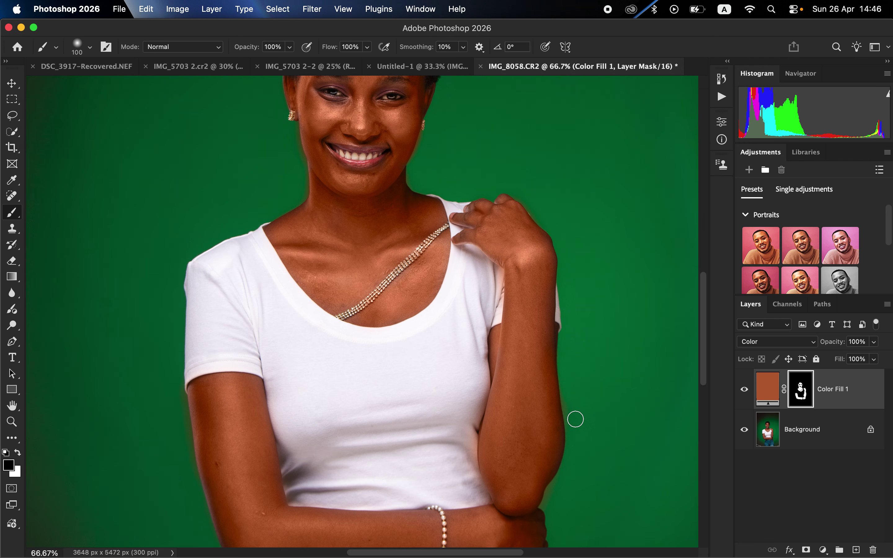
left_click_drag(575, 419, 568, 391)
Paint black at 100 px along both sides of the jaw and neck to clean the mask edges
left_click_drag(422, 134, 414, 166)
left_click(291, 137)
left_click_drag(290, 137, 301, 191)
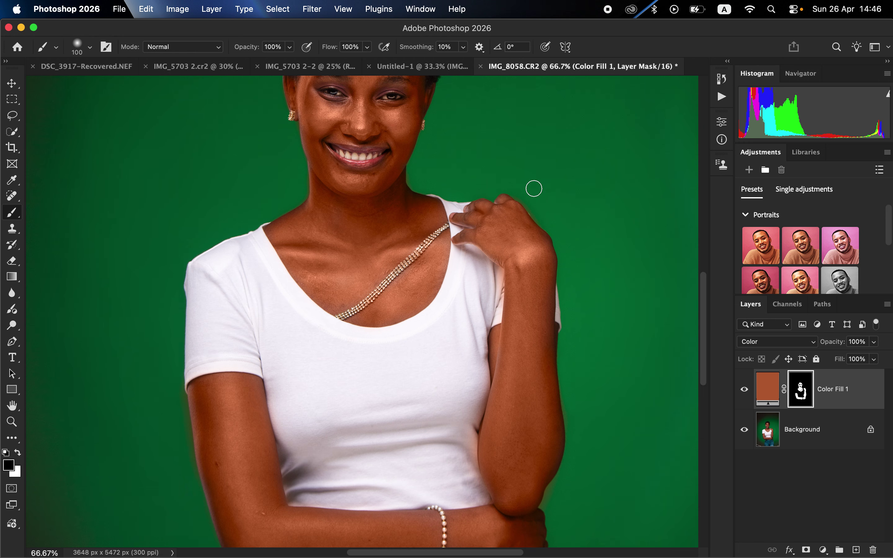
Lower the colour fill layer's opacity to 47%
key("super+0")
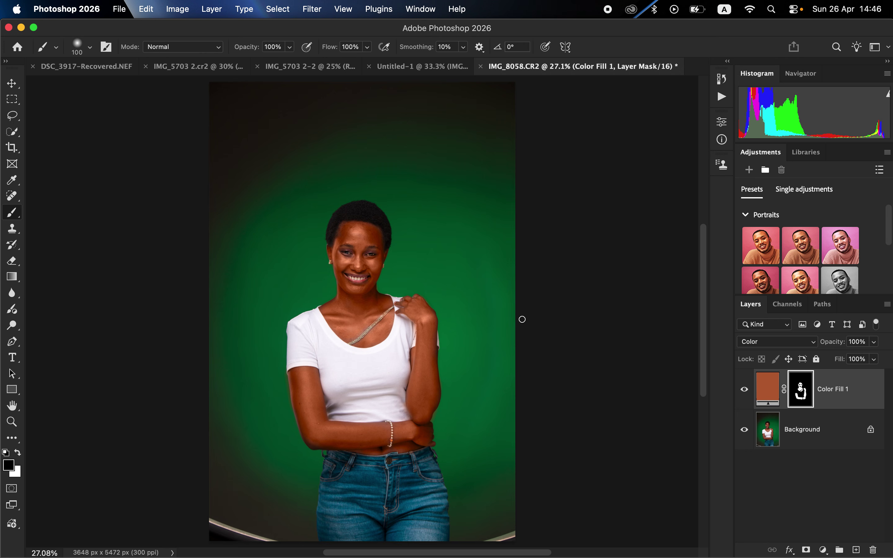
left_click(874, 341)
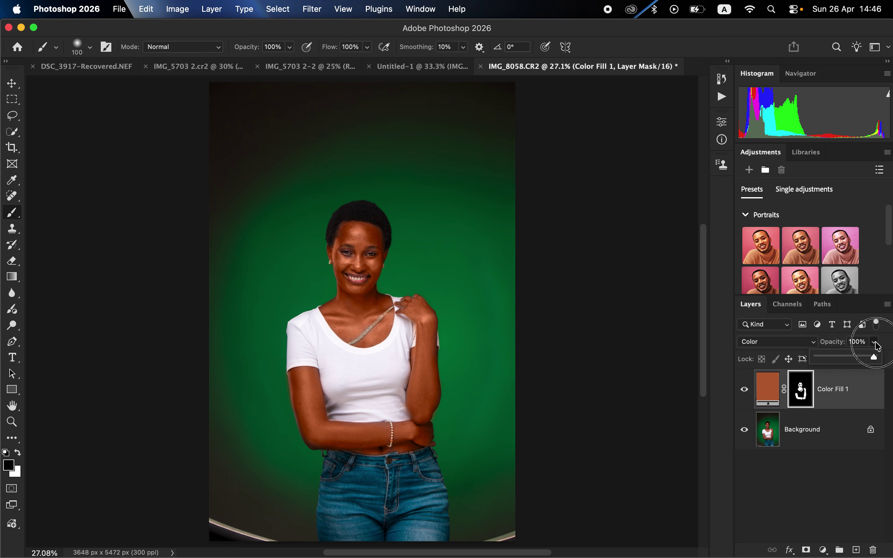
left_click_drag(870, 355, 845, 360)
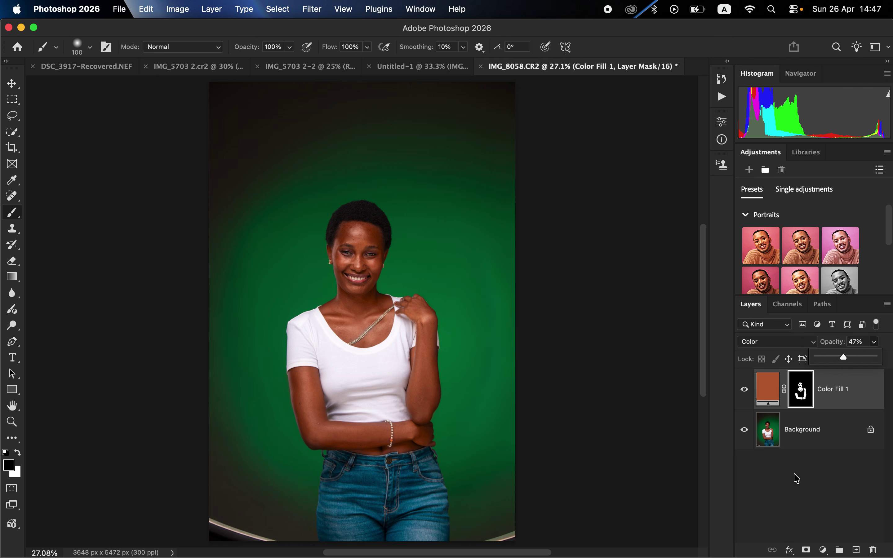
Add a Hue/Saturation adjustment layer and set its Reds to Saturation -2 and Lightness -9
left_click(823, 549)
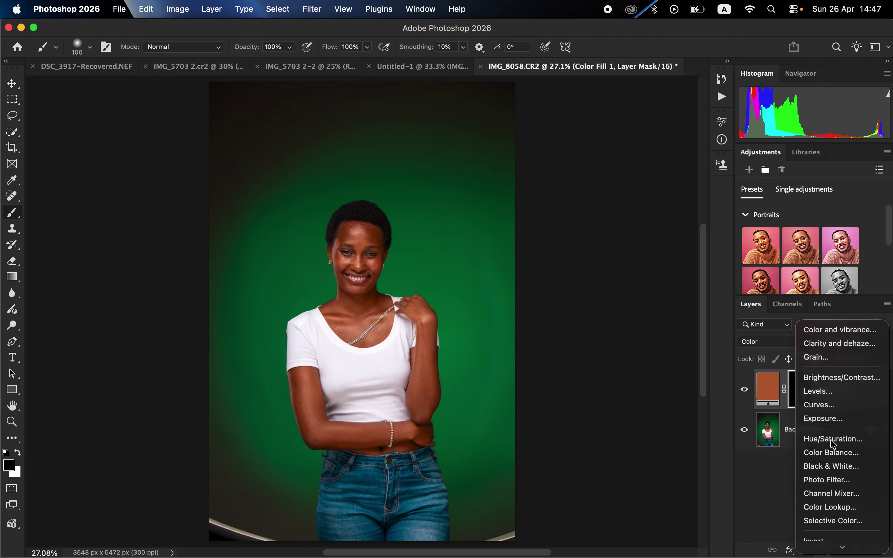
left_click(833, 438)
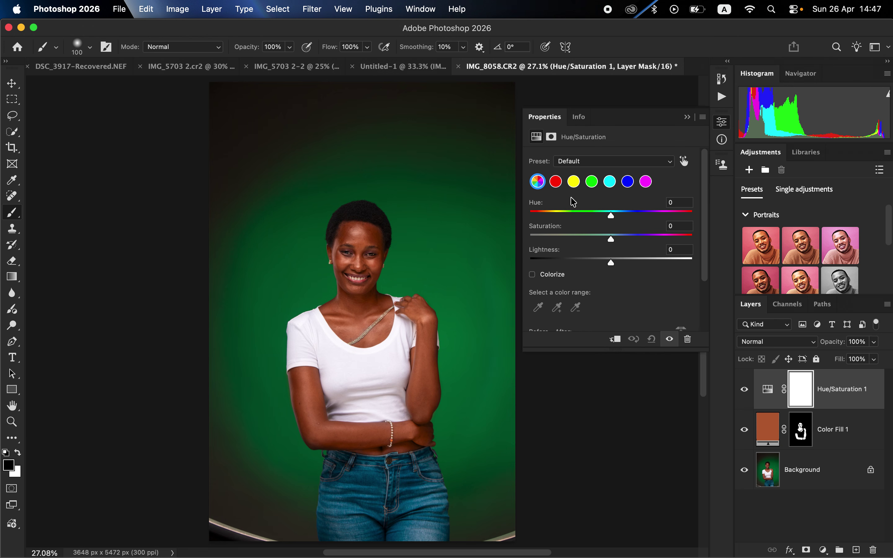
left_click(555, 182)
left_click_drag(607, 265, 601, 265)
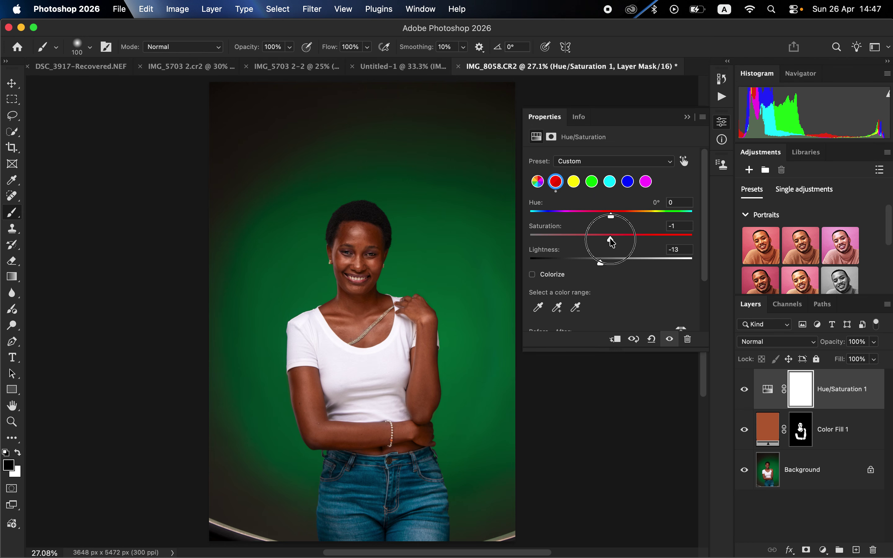
left_click_drag(610, 239, 609, 237)
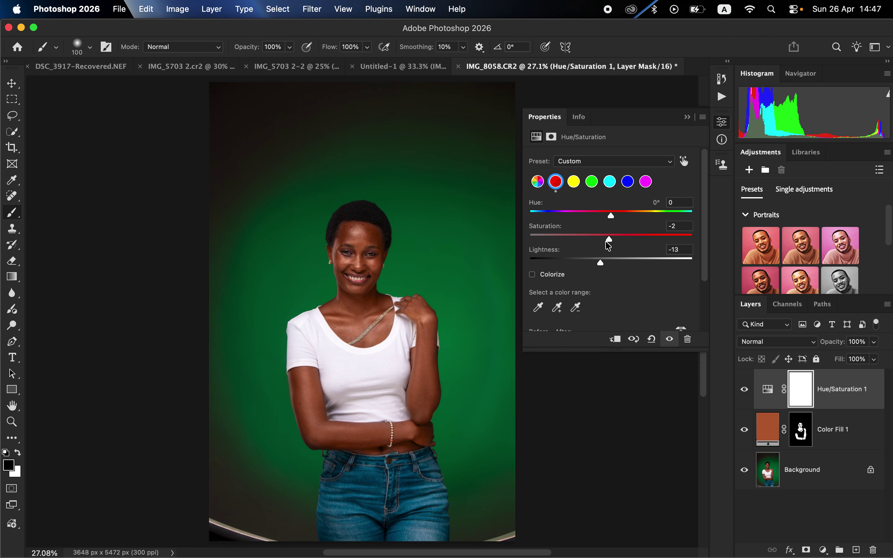
left_click_drag(600, 264, 604, 264)
Add a Selective Color adjustment layer and set Yellow to -42% for the Whites
left_click(822, 550)
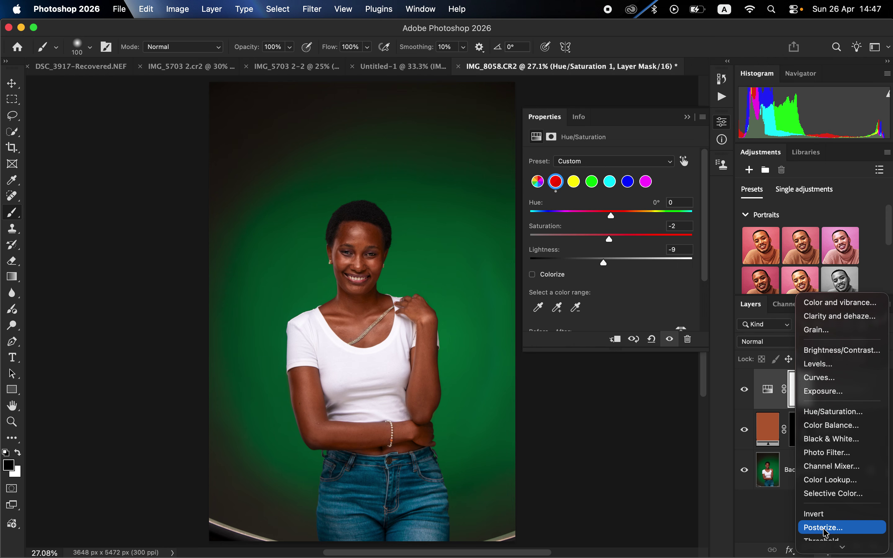
left_click(830, 494)
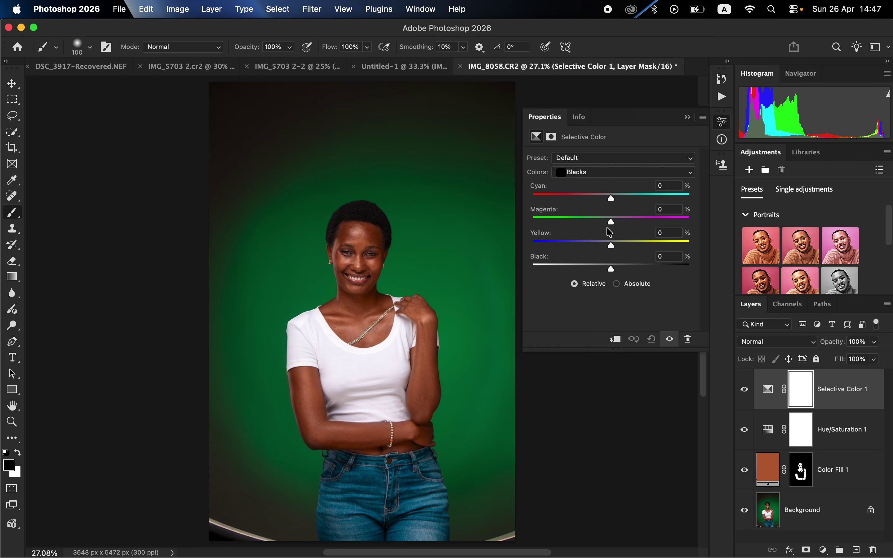
left_click(577, 172)
left_click(572, 153)
left_click_drag(611, 245, 579, 246)
Raise Magenta slightly for the Greens in the Selective Color adjustment, and collapse its settings
left_click(600, 173)
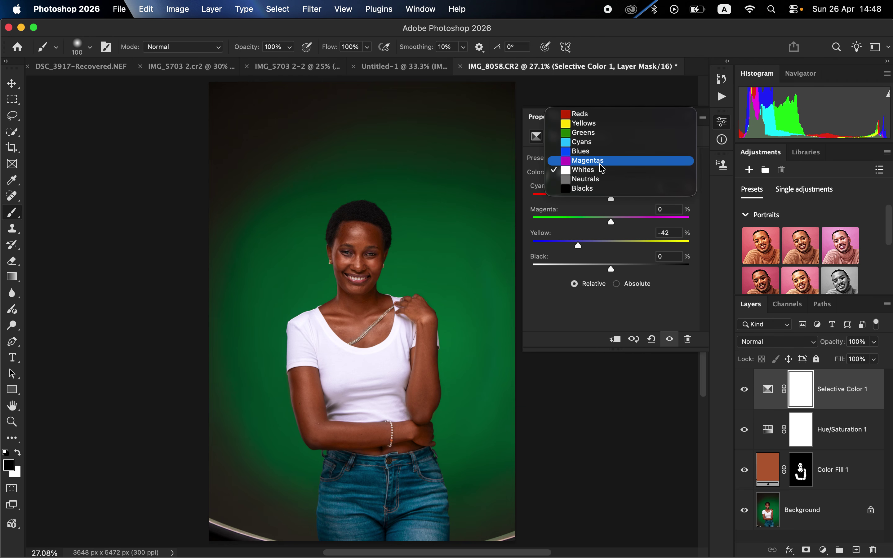
left_click(594, 138)
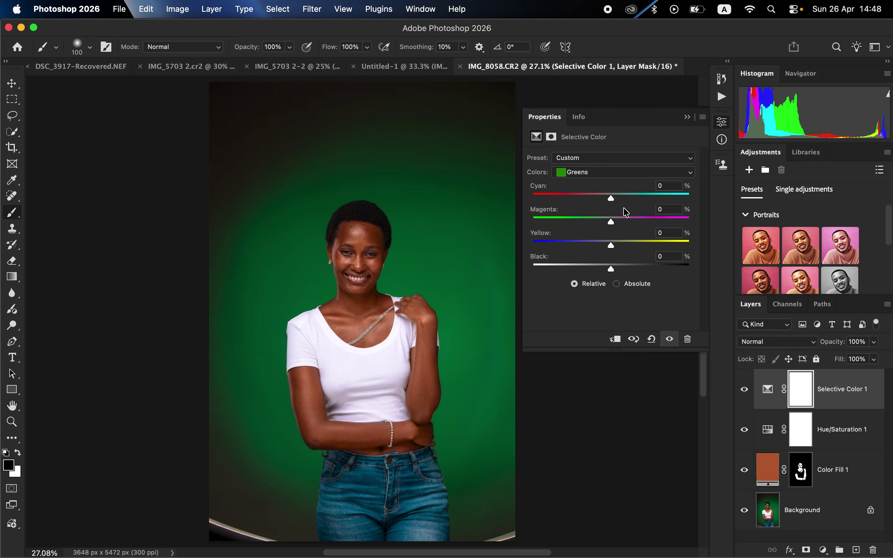
mouse_move(627, 220)
left_mouse_down()
mouse_move(585, 219)
mouse_move(621, 215)
left_mouse_up()
left_click(687, 117)
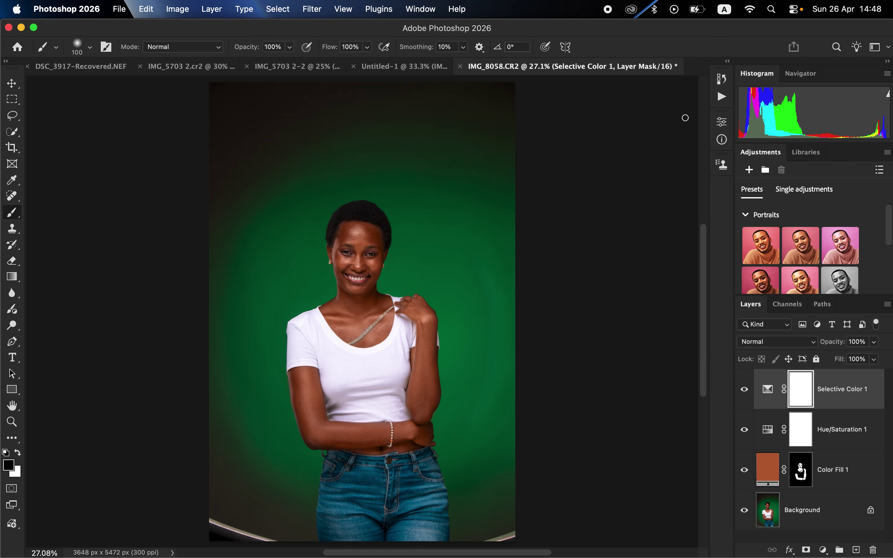